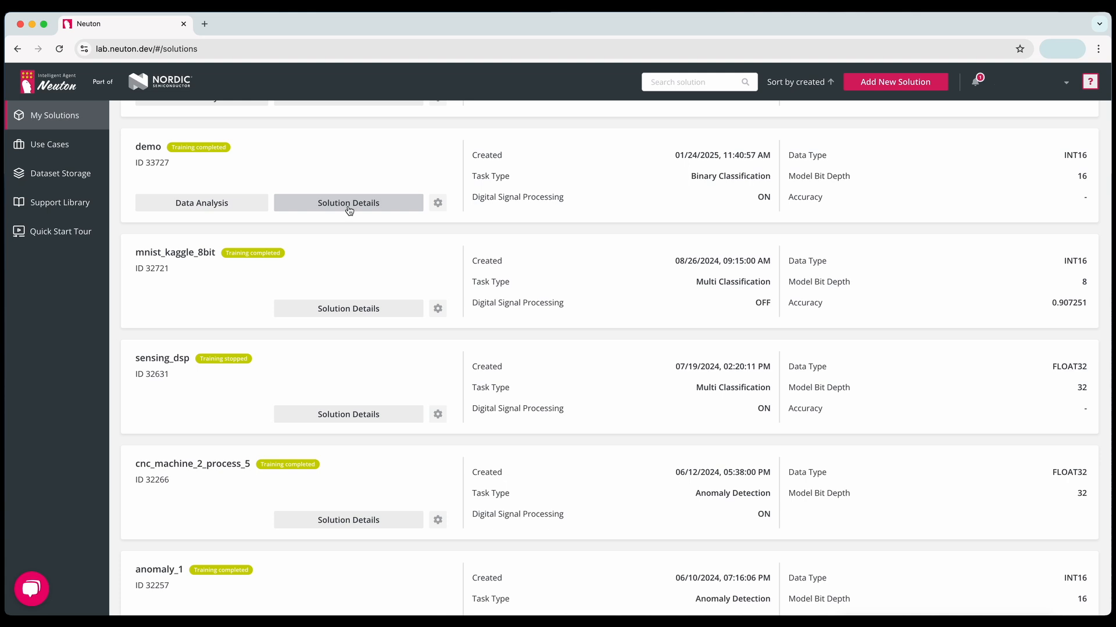
- Create a new Classification solution named "air writing digits" and continue to its dataset setup
click(881, 84)
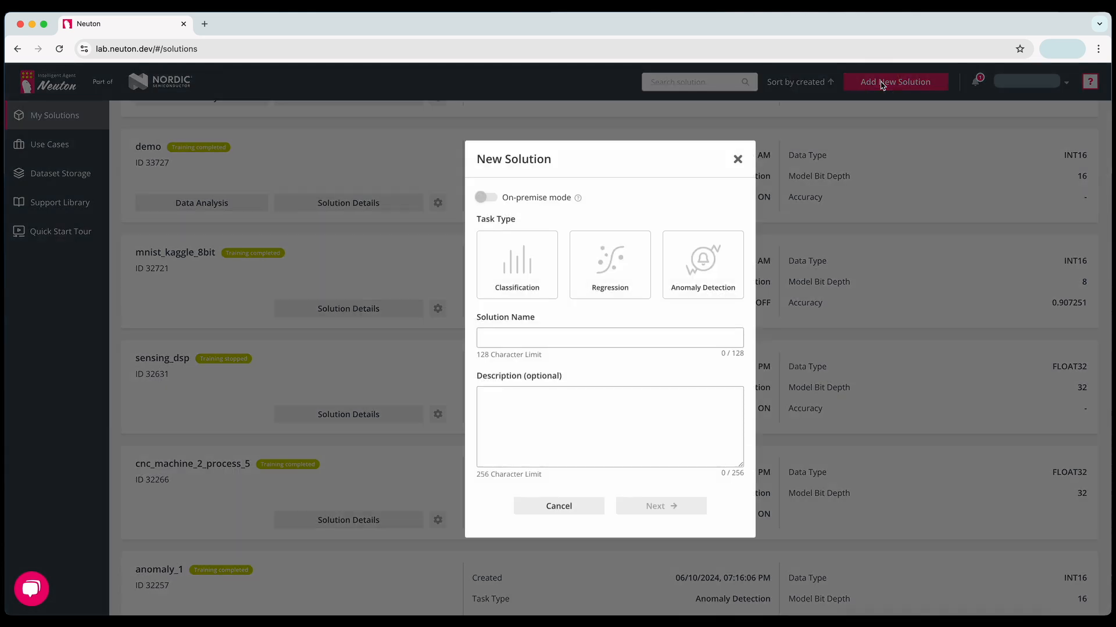
click(506, 270)
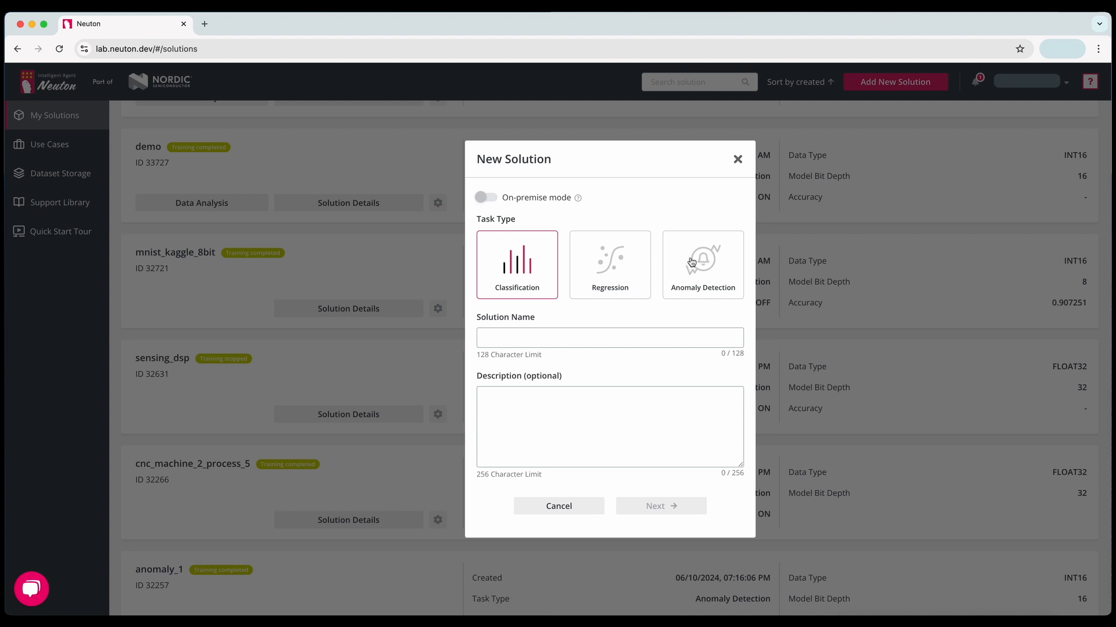
click(537, 334)
text(air writing digits)
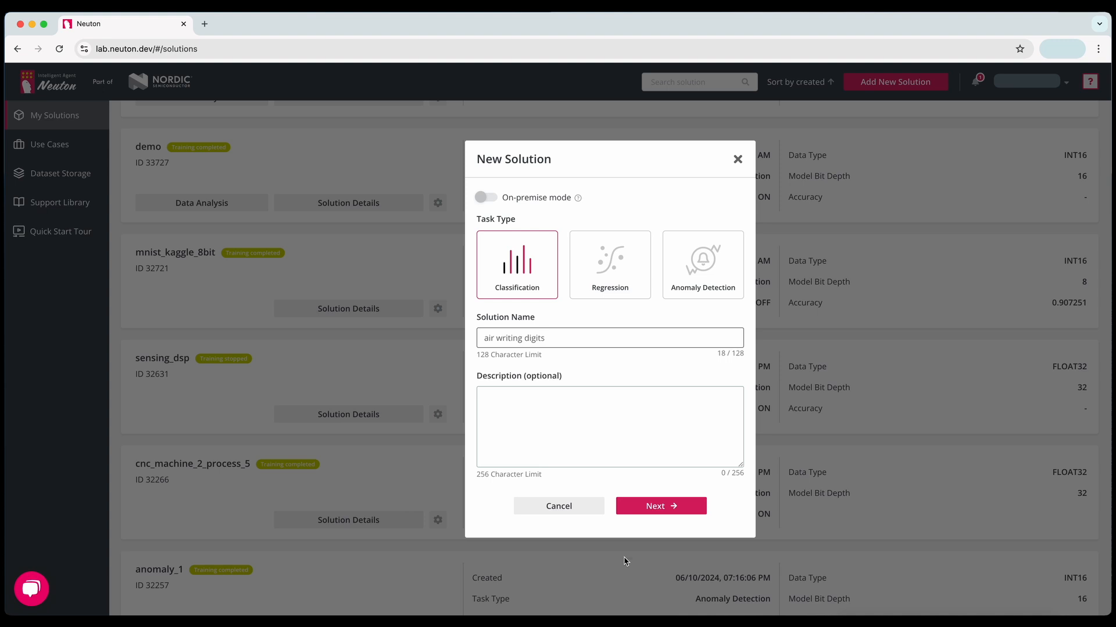
click(656, 506)
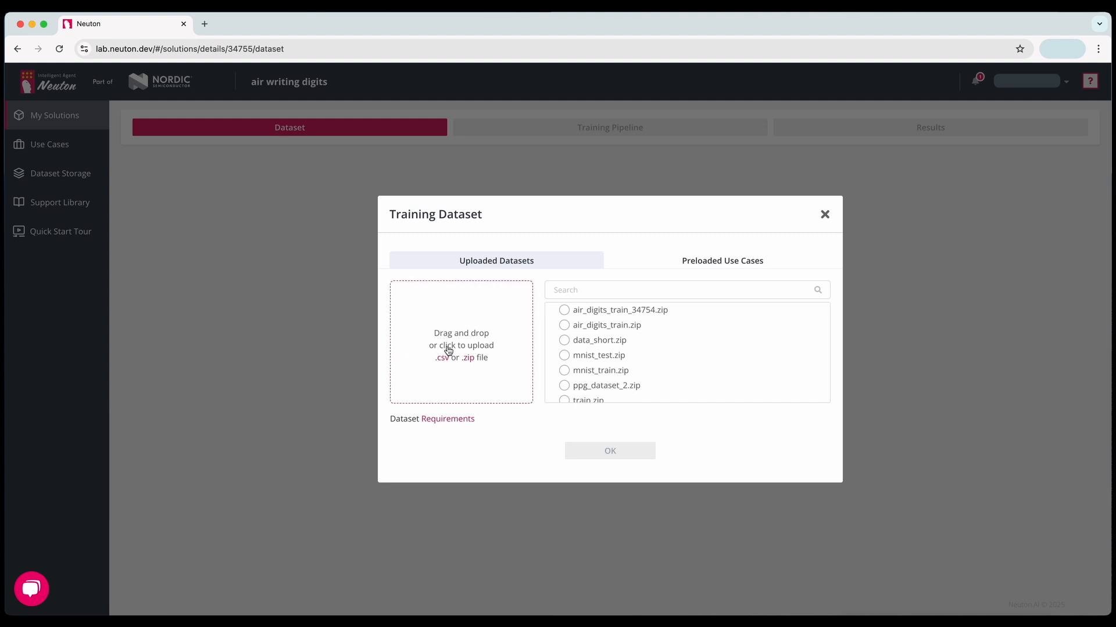
- Look through the uploaded datasets and preloaded use cases, and upload the air_digits file as the training dataset
scroll(620, 326, down, 1)
scroll(621, 327, up, 1)
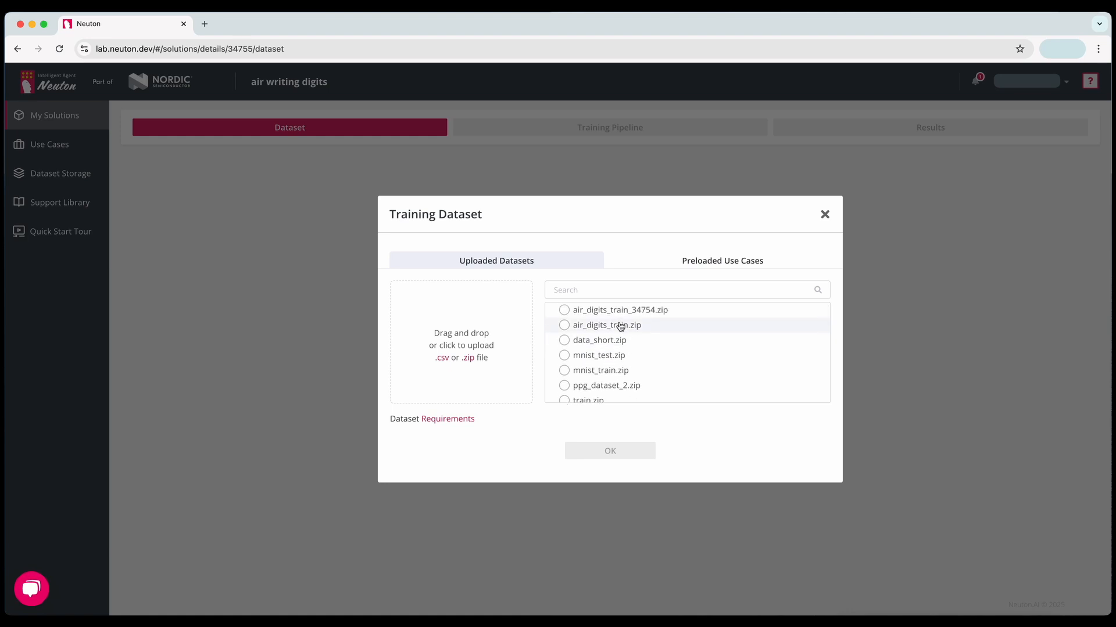
click(663, 266)
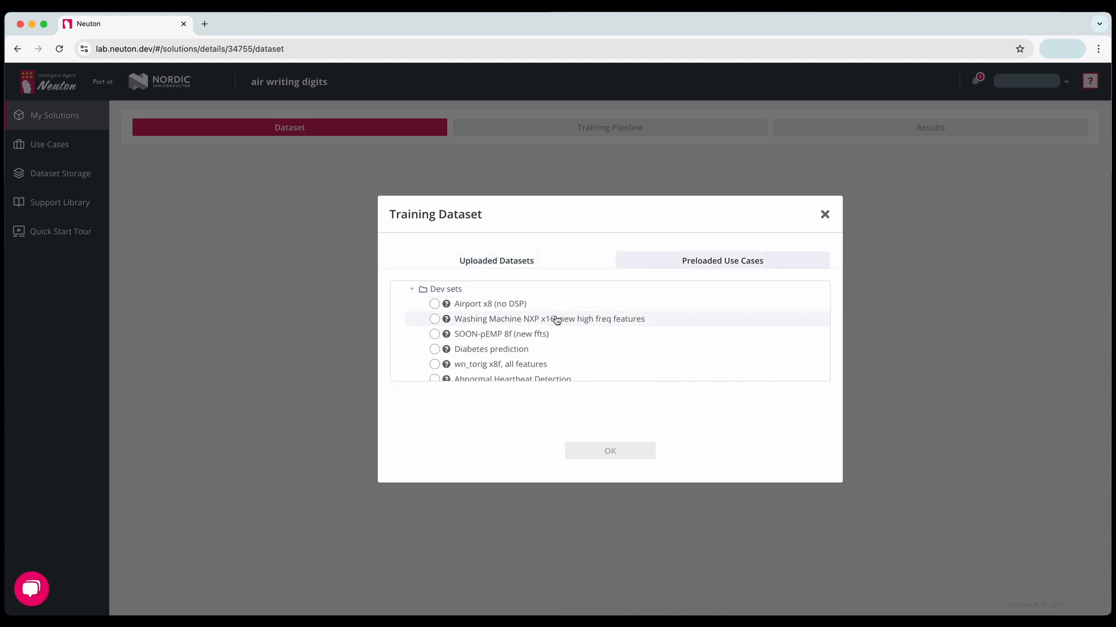
scroll(557, 320, down, 3)
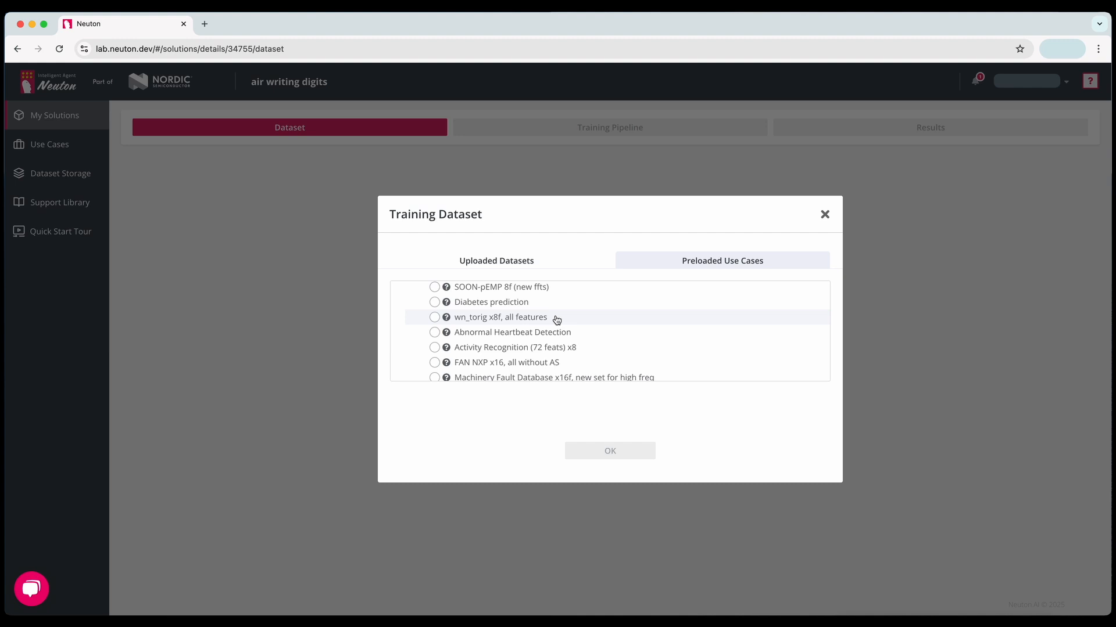
click(540, 264)
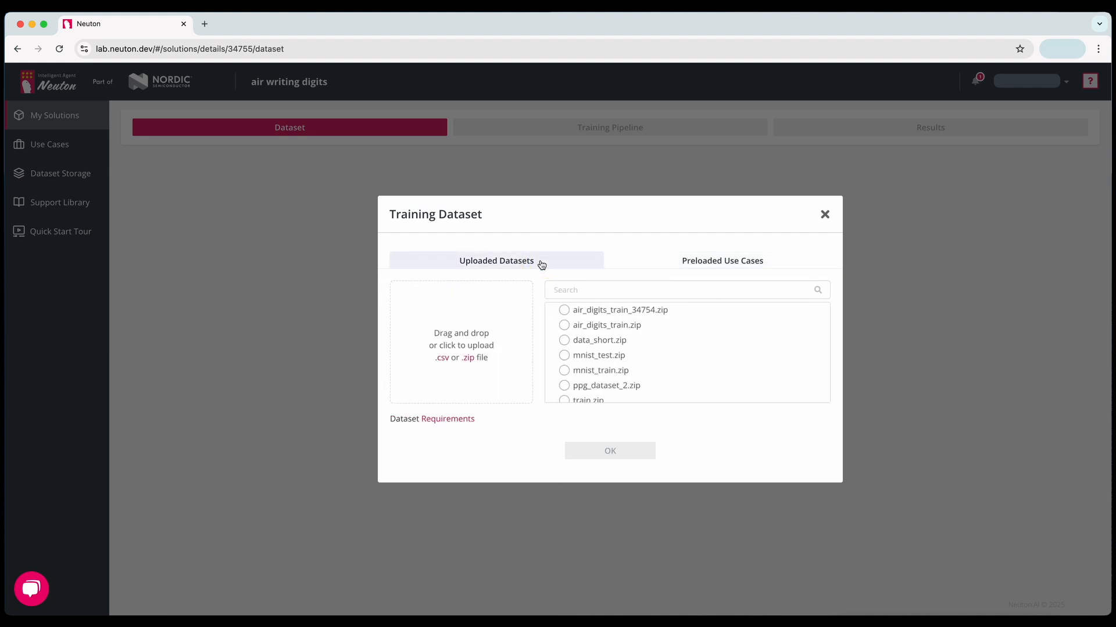
drag(960, 384, 505, 341)
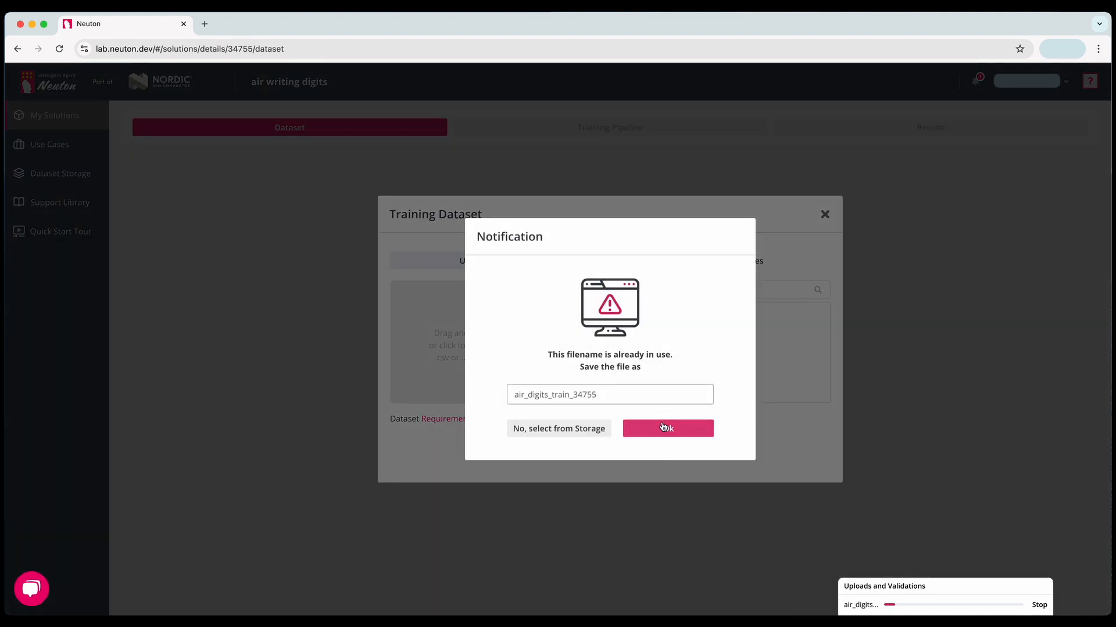
click(663, 427)
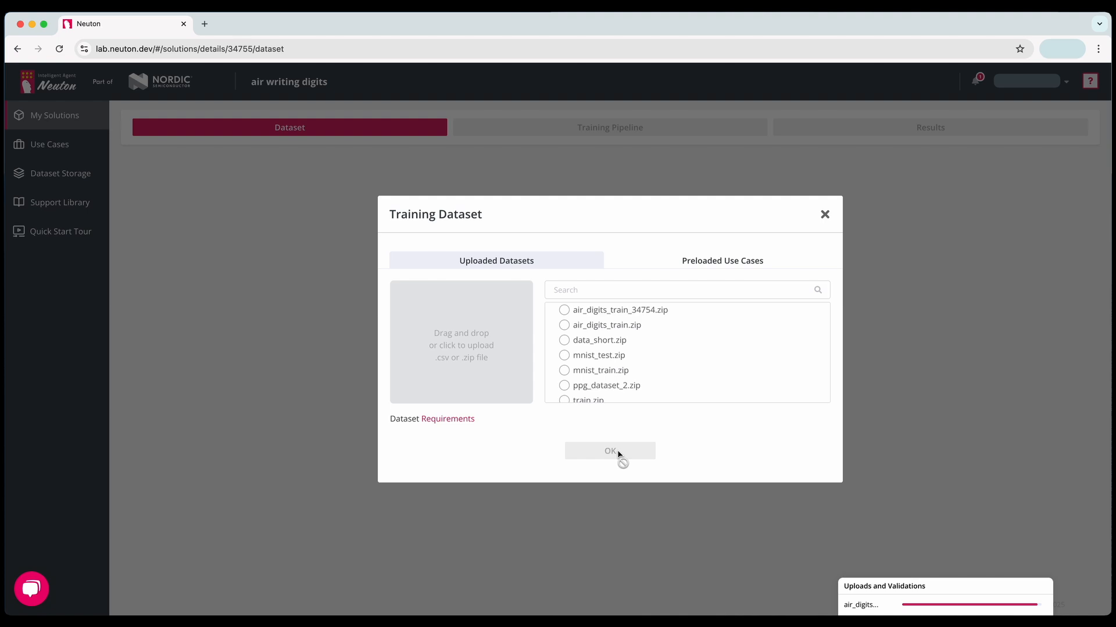
click(618, 454)
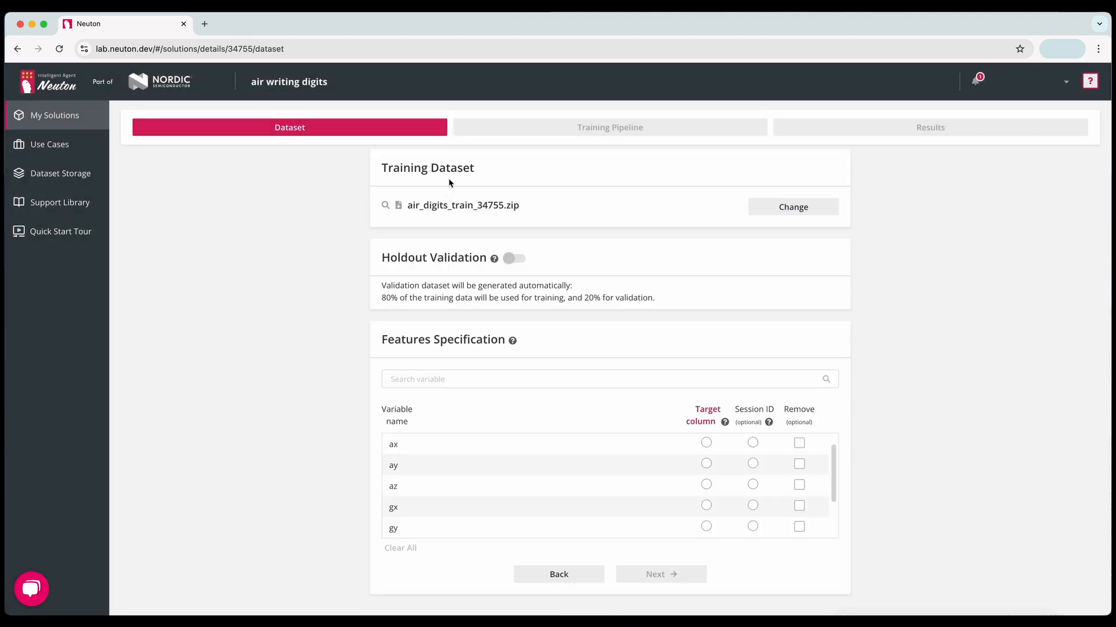
- Preview the training dataset's rows and set the class variable as the target column
click(386, 205)
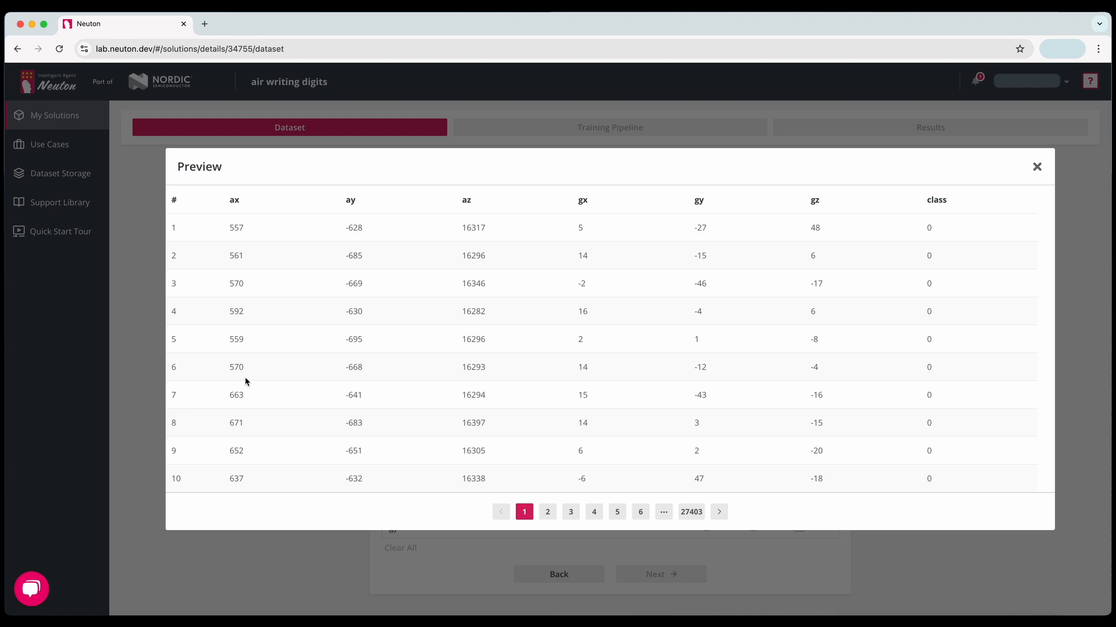
click(1036, 167)
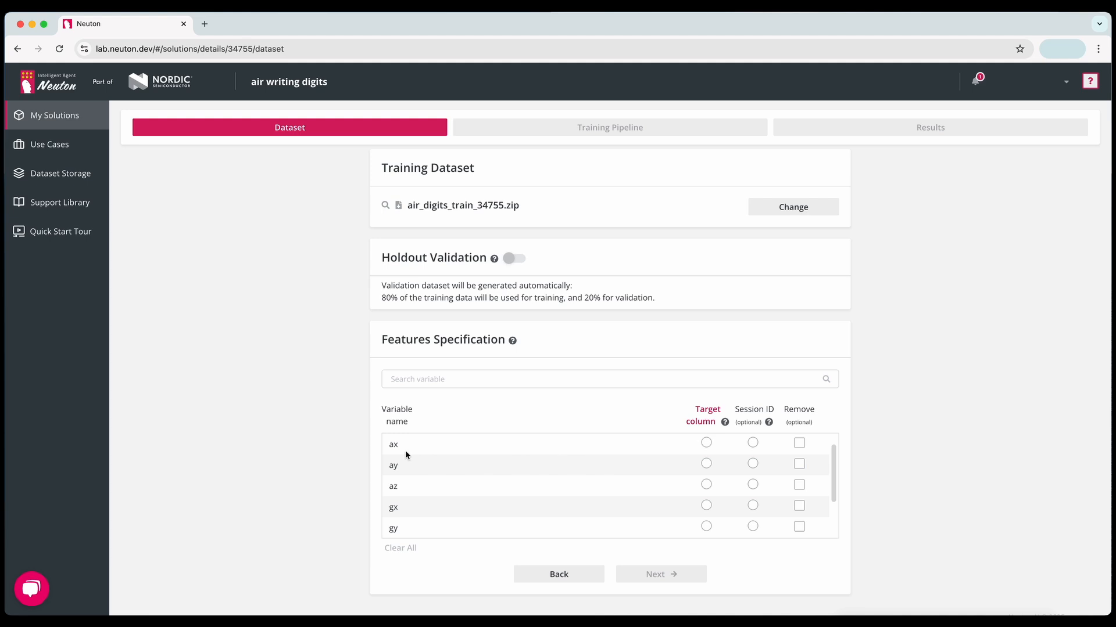
scroll(418, 489, down, 2)
click(712, 526)
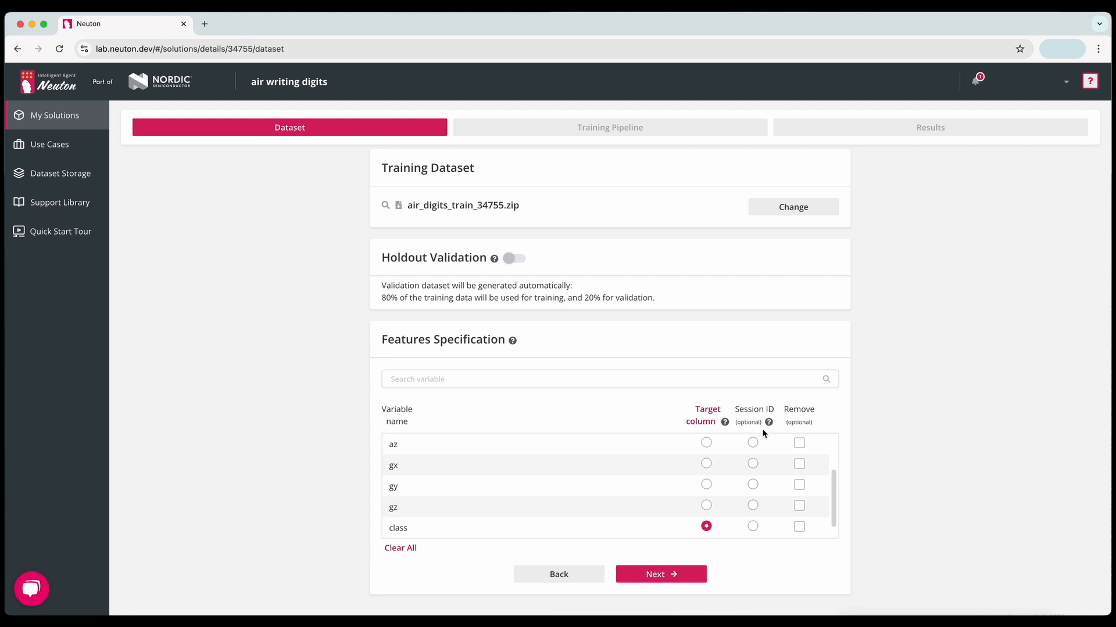
mouse_move(769, 427)
scroll(754, 505, up, 2)
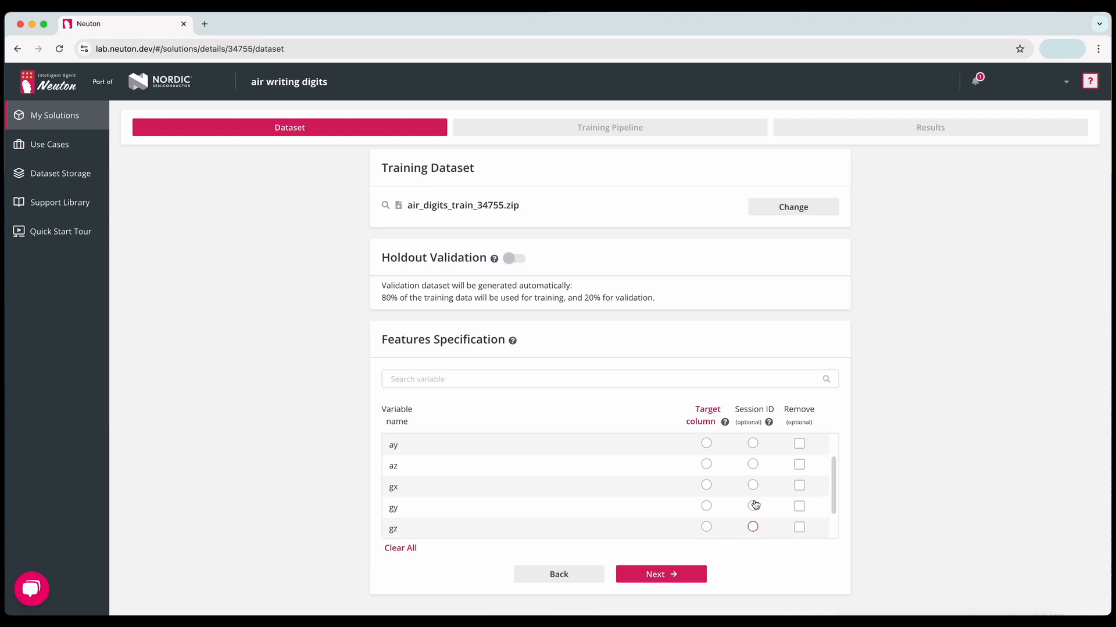
click(799, 445)
click(799, 465)
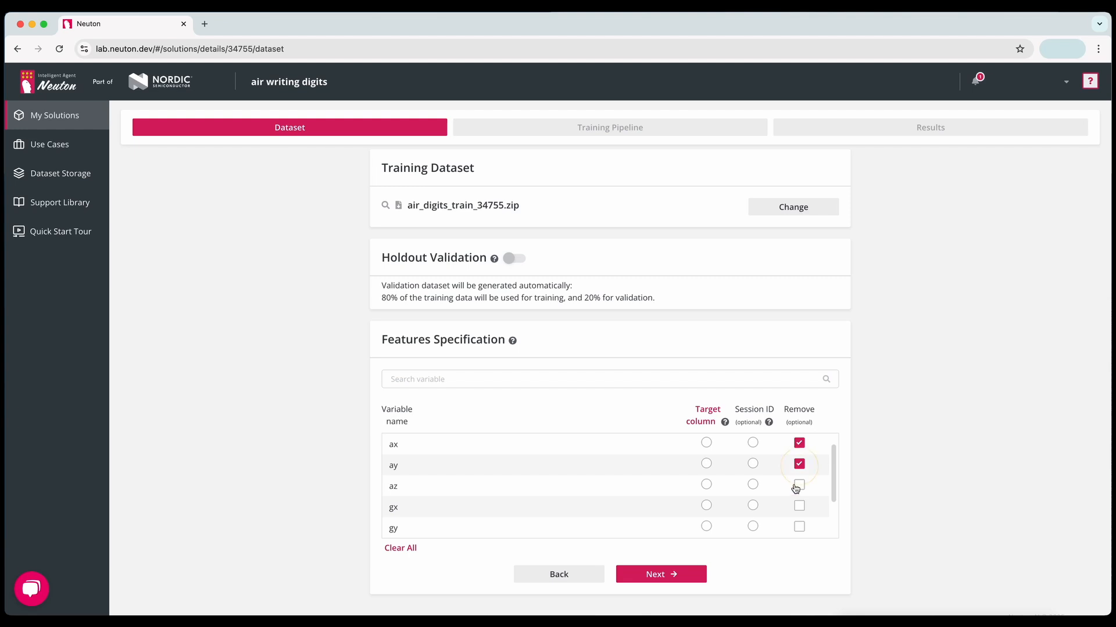
click(800, 486)
click(799, 485)
click(800, 464)
click(799, 444)
click(515, 259)
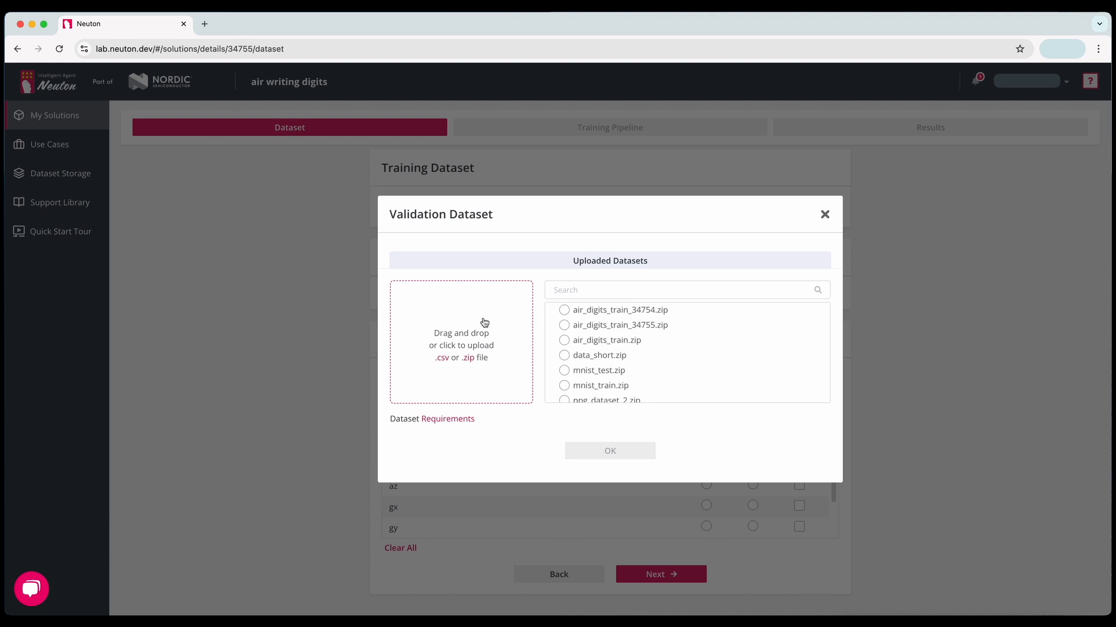
click(824, 215)
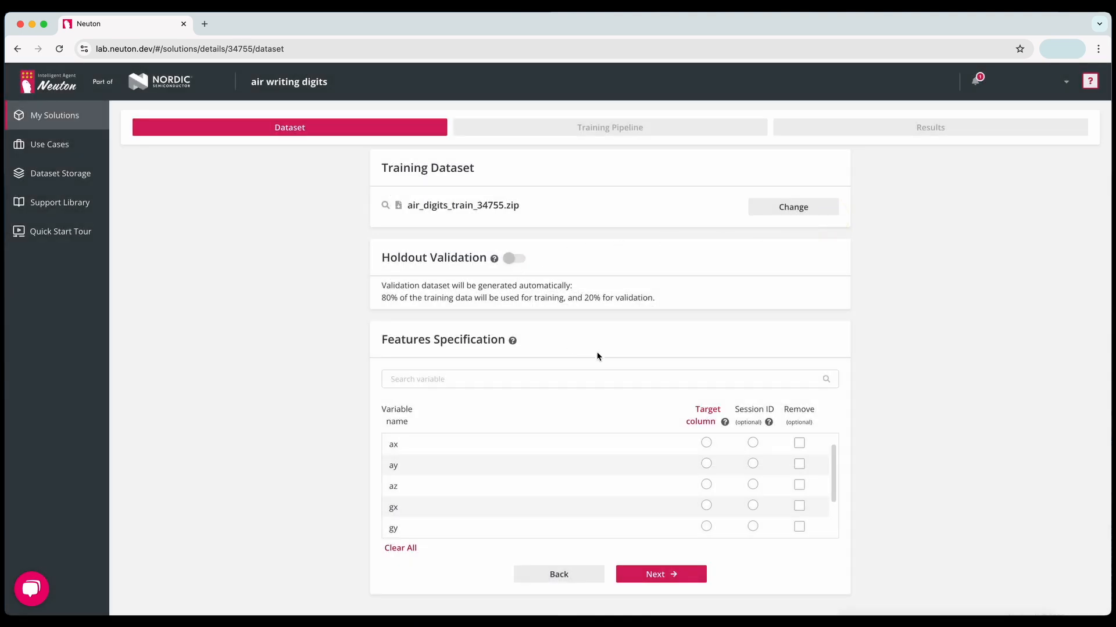
- Proceed to the training pipeline and enable signal processing with Manual Setup
click(642, 572)
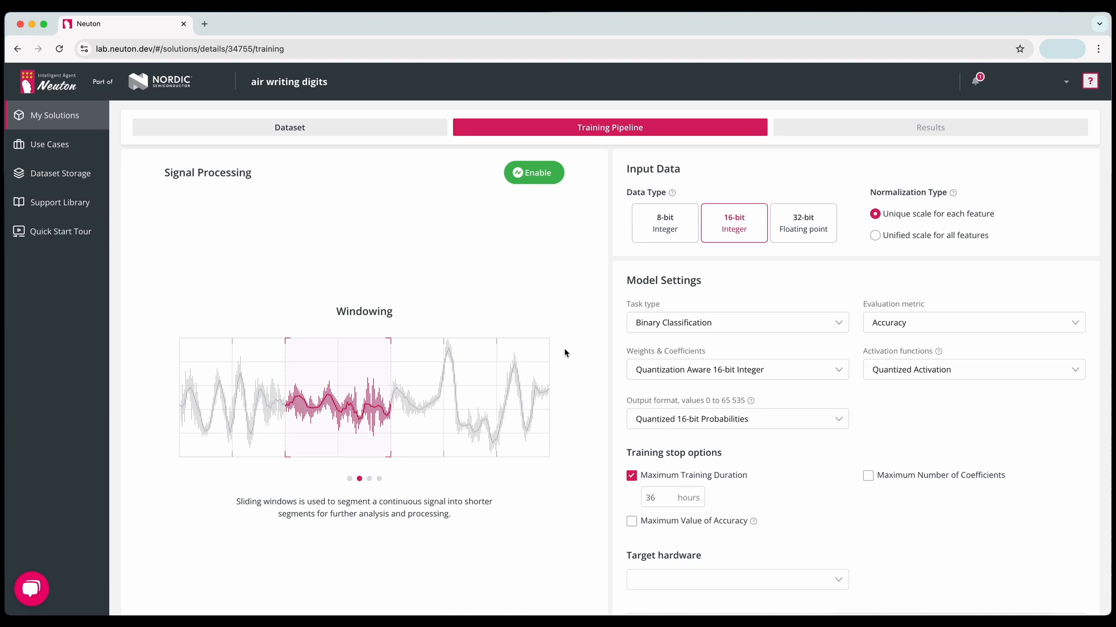
click(535, 174)
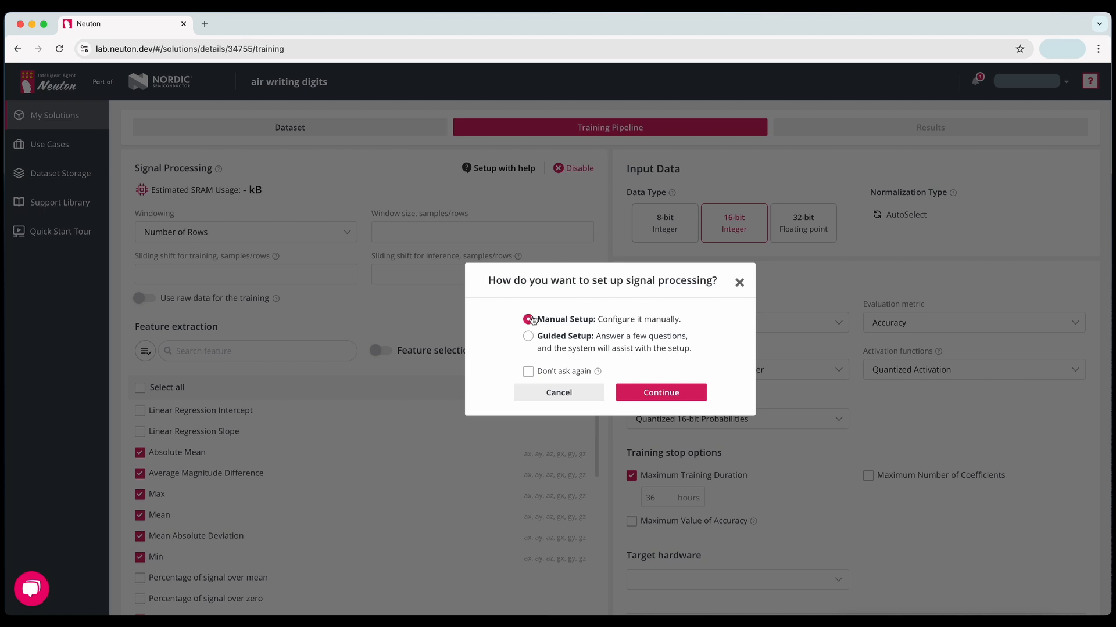
click(652, 392)
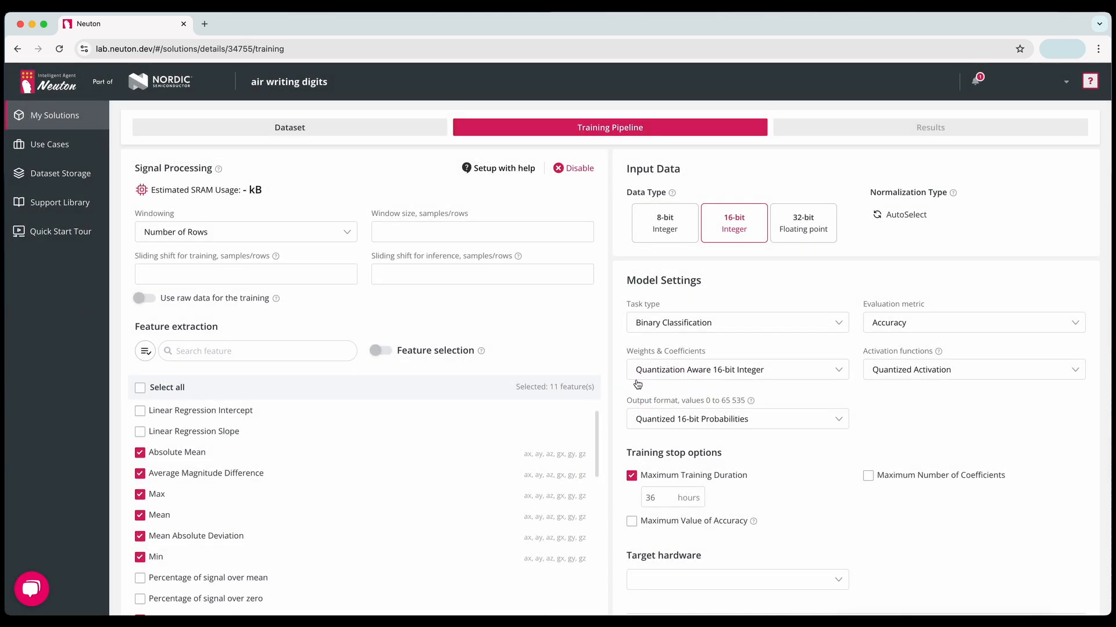
click(349, 239)
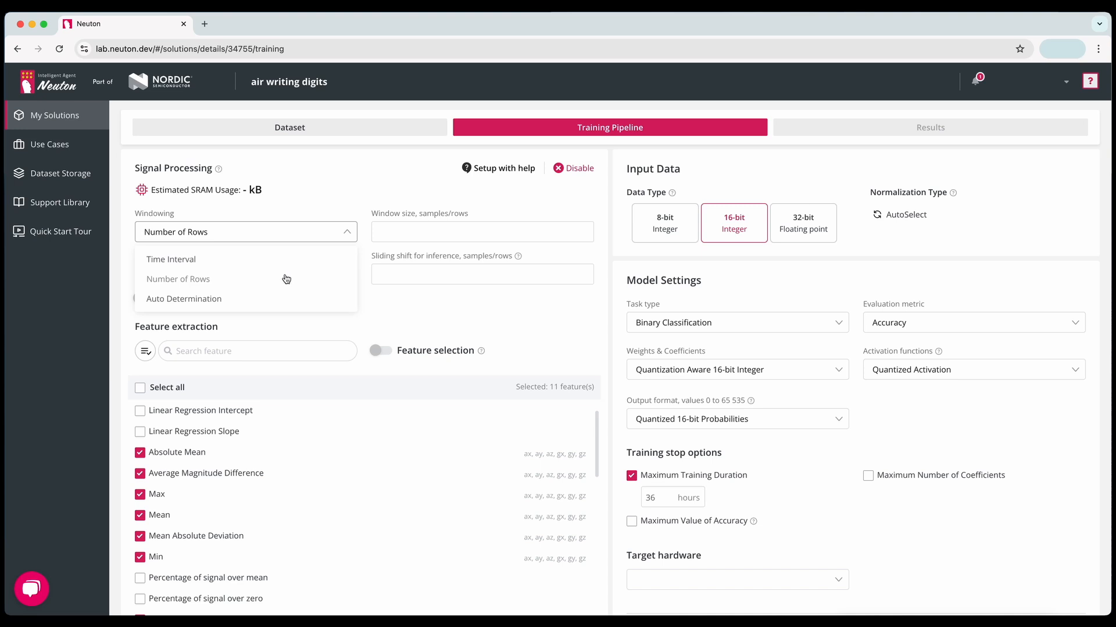
click(237, 297)
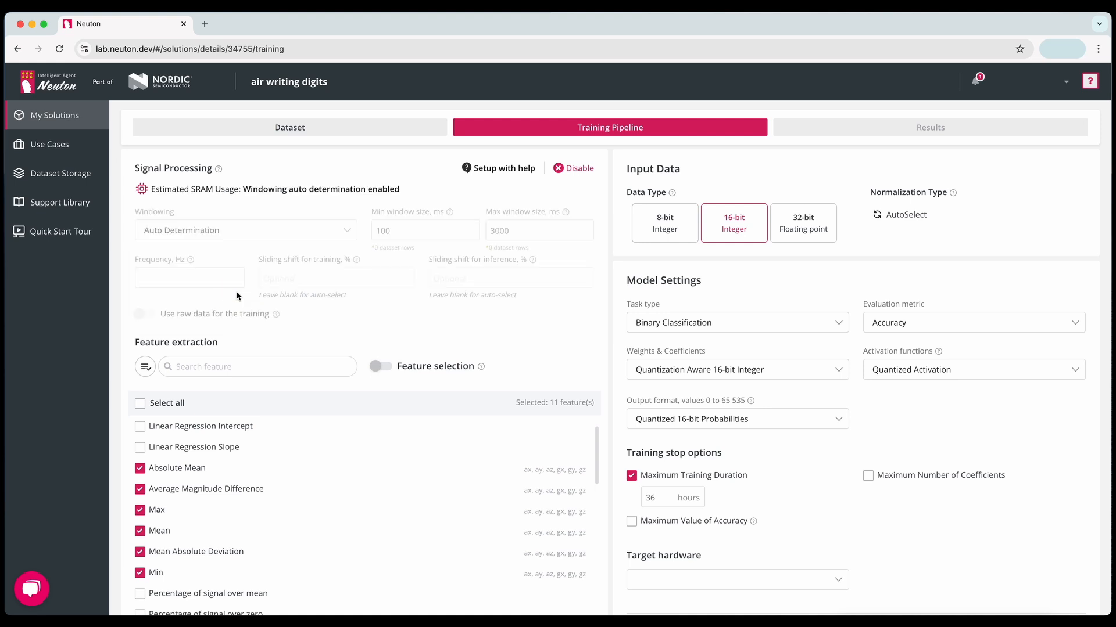
click(232, 233)
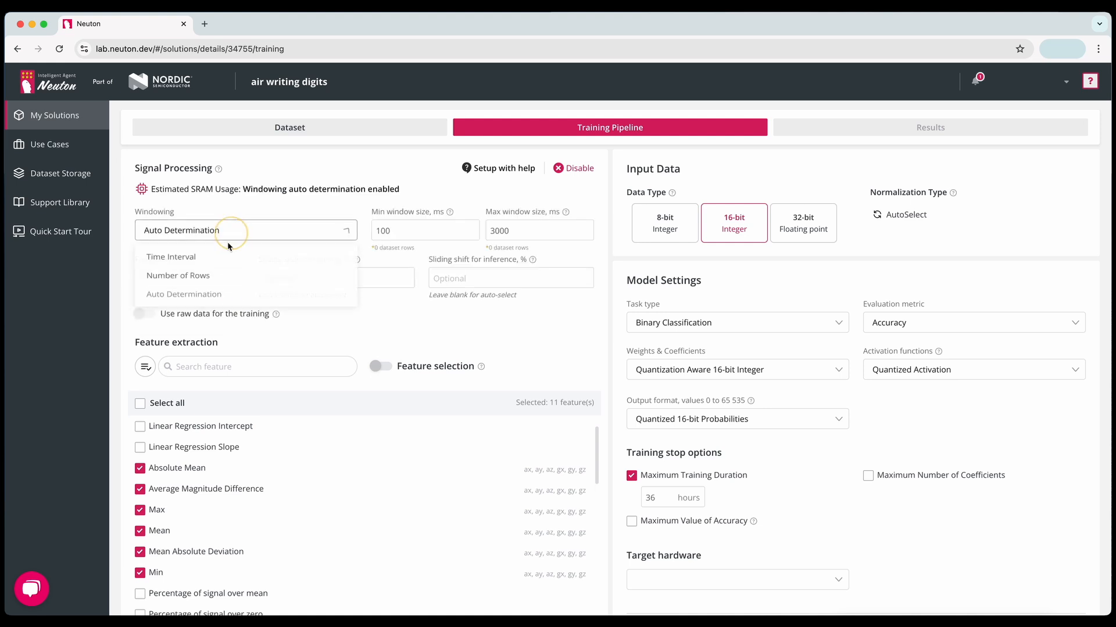
click(209, 278)
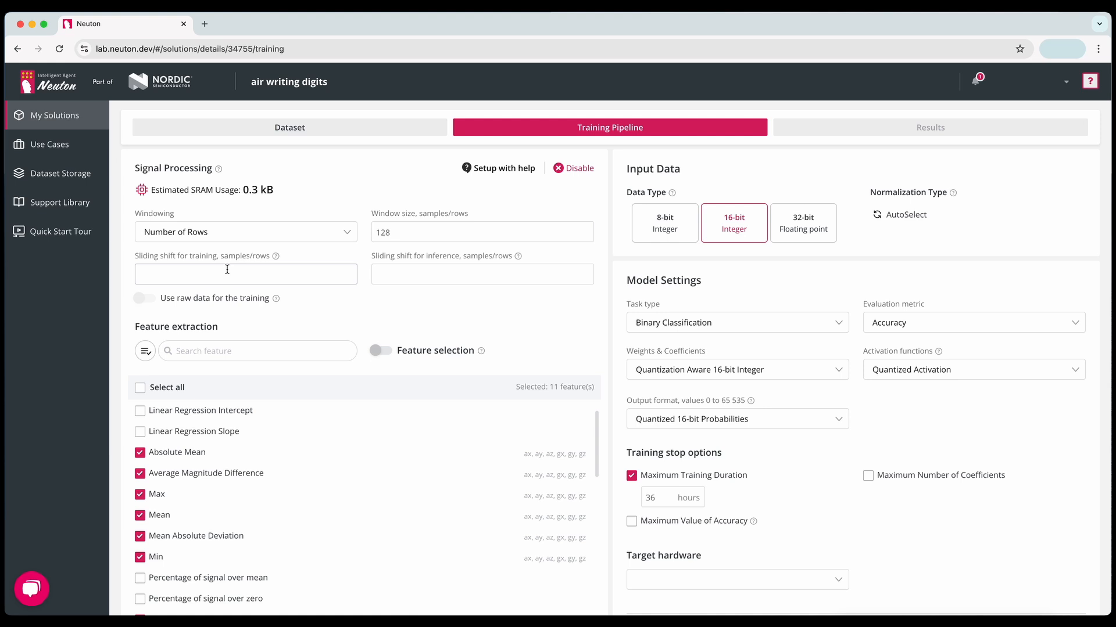
- Set the signal processing window size to 100 samples
double_click(393, 232)
text(100)
click(411, 210)
- Try a sliding shift for training of 25 and 50 samples
drag(134, 257, 225, 259)
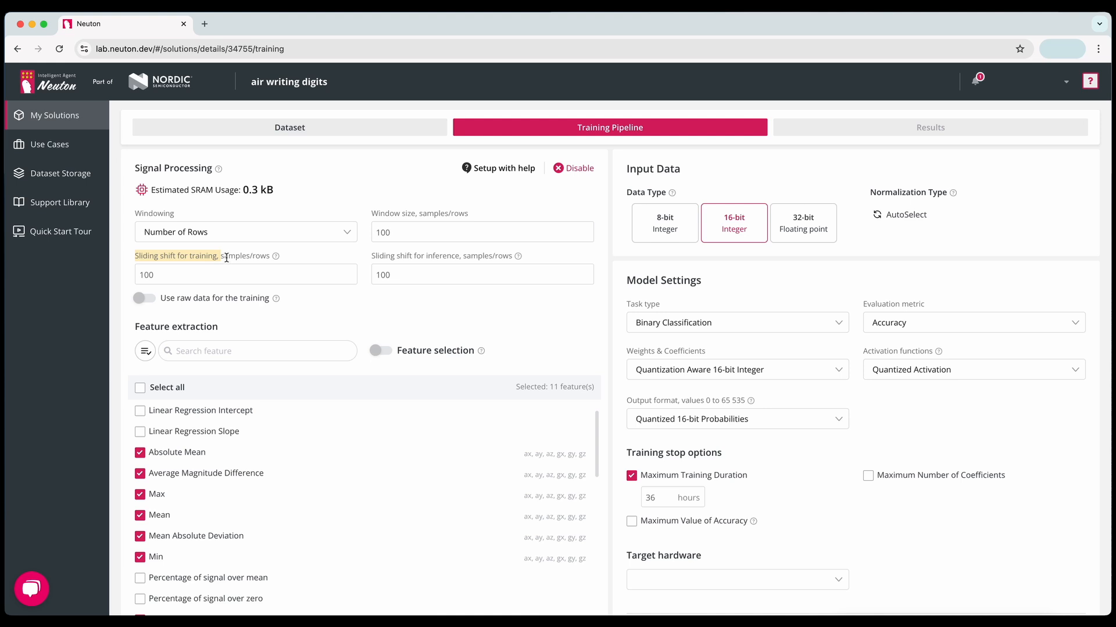
double_click(224, 273)
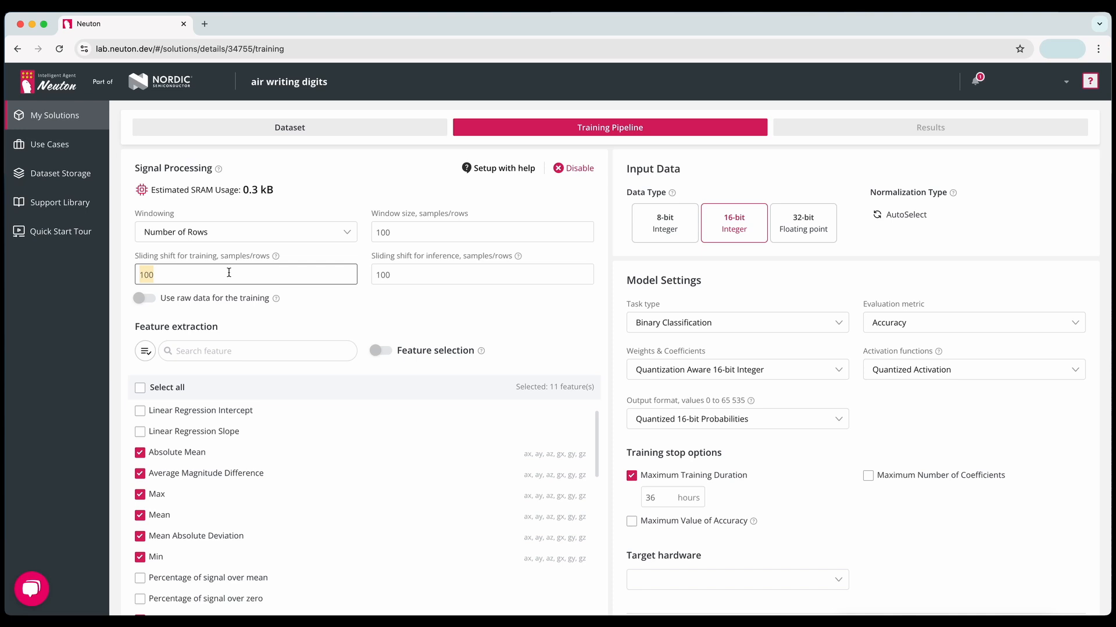
text(25)
key(BackSpace)
key(BackSpace)
text(50)
scroll(175, 273, down, 1)
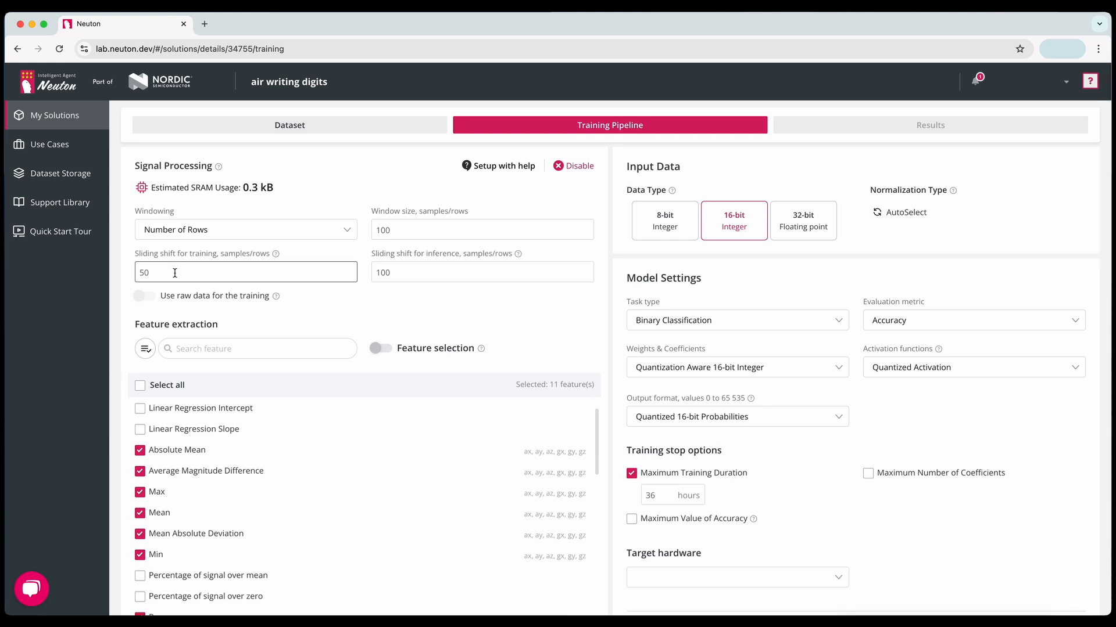
- Set the sliding shift for training to 100 samples and the sliding shift for inference to 20
drag(155, 272, 120, 266)
text(100)
mouse_move(276, 254)
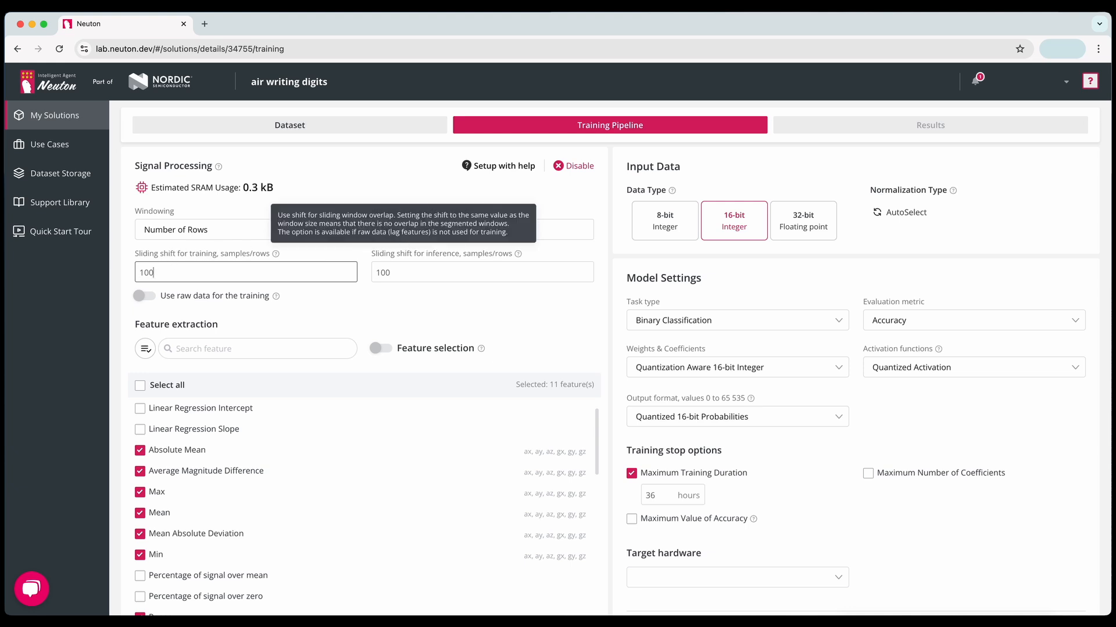
double_click(449, 272)
text(20)
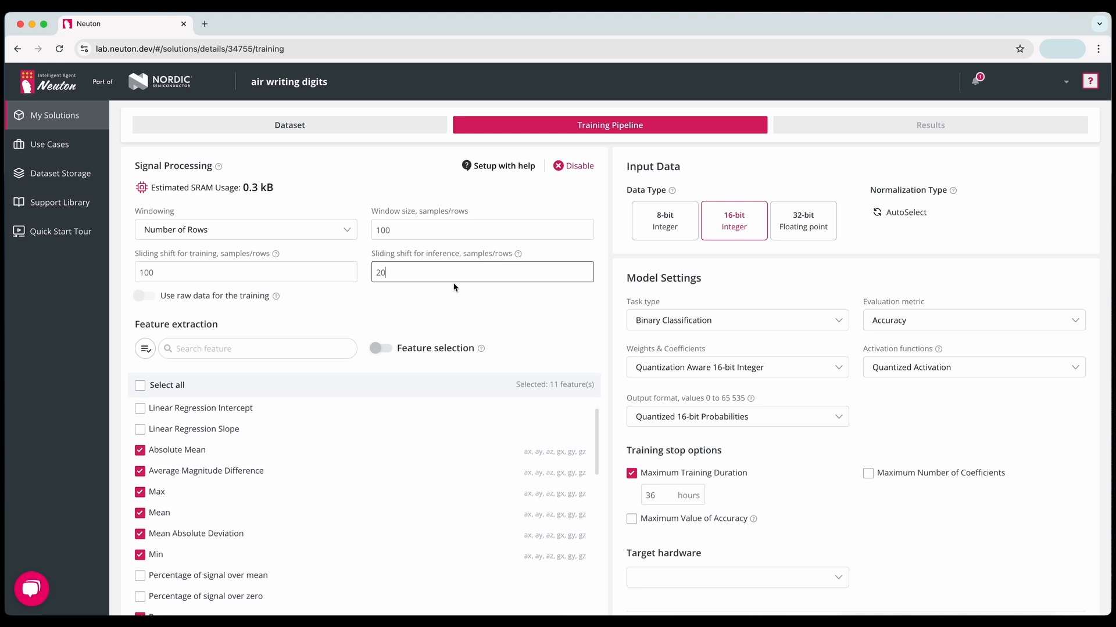
- Examine the list of features available for extraction, including the frequency-domain ones
scroll(447, 287, down, 1)
scroll(192, 285, down, 1)
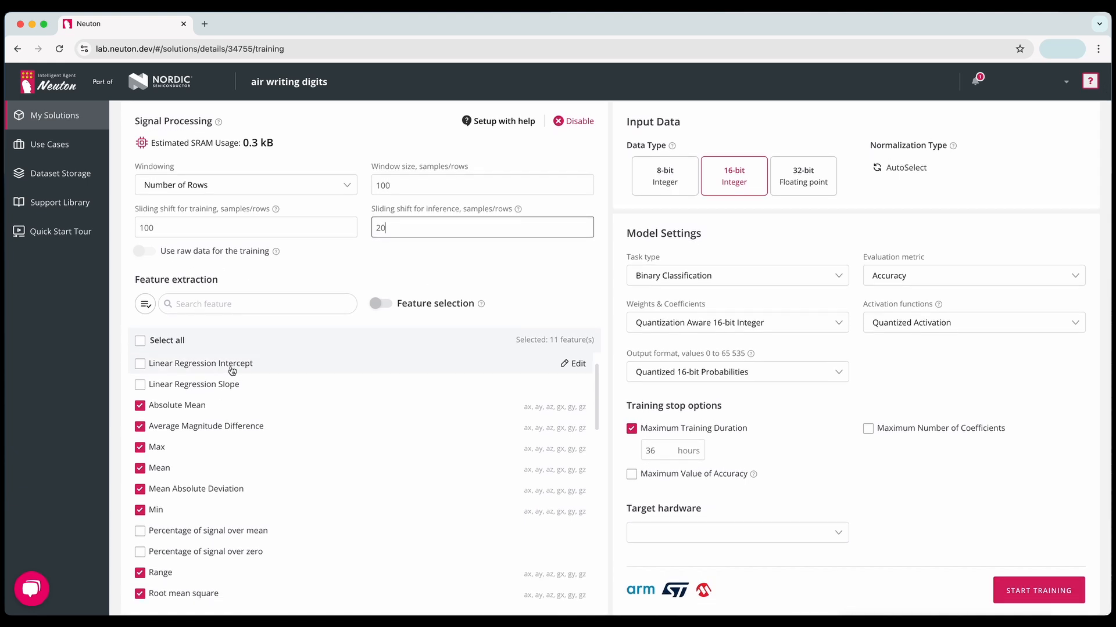
scroll(232, 370, down, 5)
scroll(232, 370, down, 3)
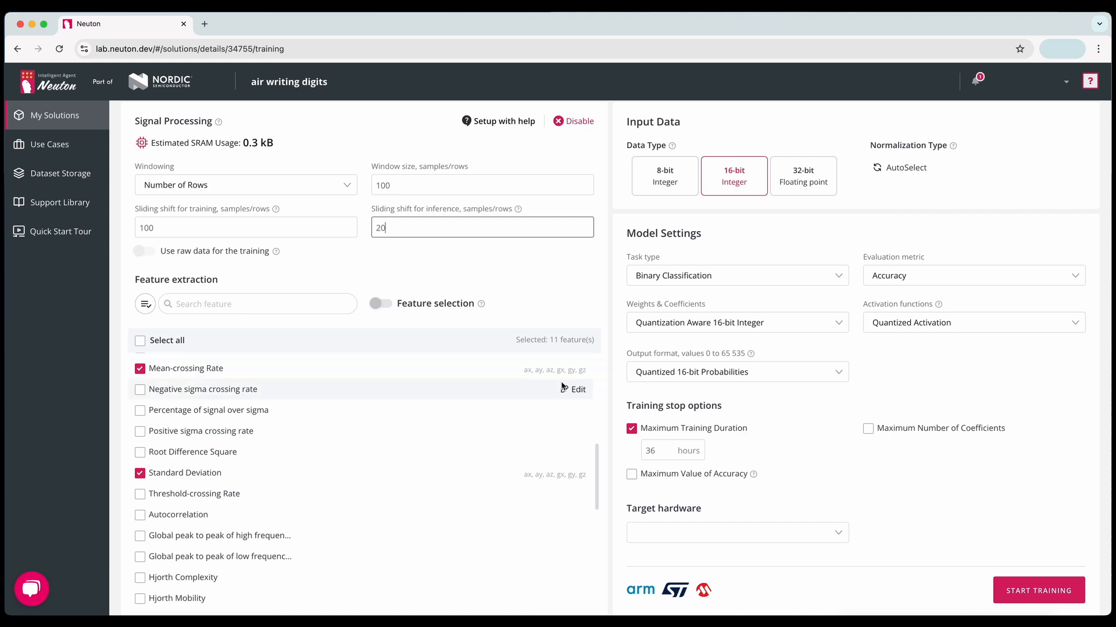
scroll(357, 399, down, 3)
scroll(357, 401, down, 4)
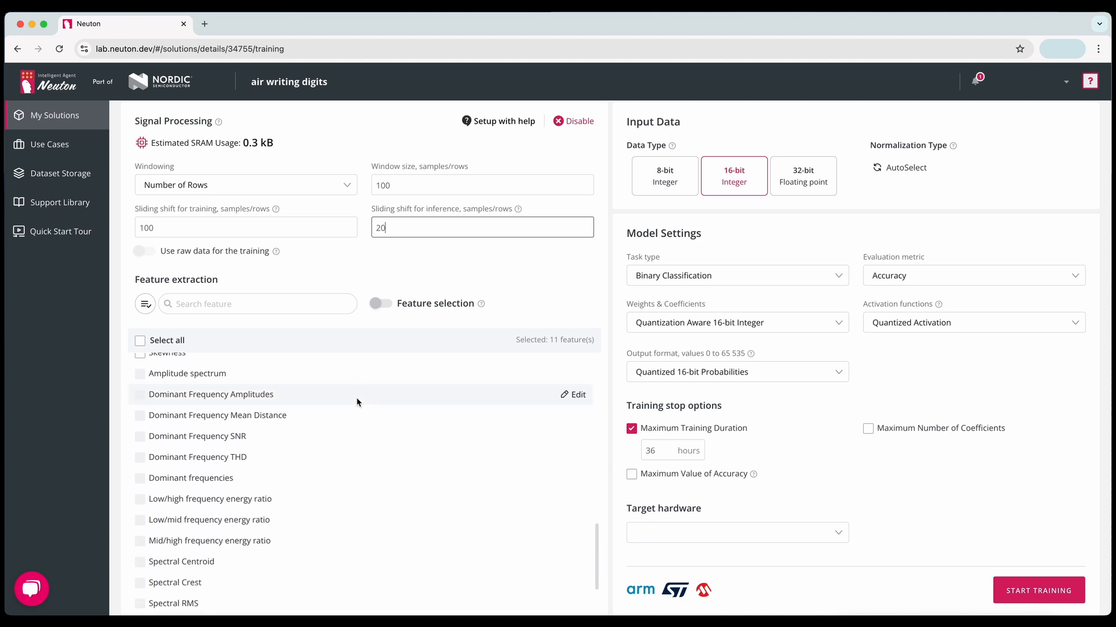
scroll(357, 399, down, 1)
- Add Root Difference Square, Positive sigma crossing rate, Percentage of signal over sigma and Negative sigma crossing rate to the extracted features
scroll(355, 397, up, 2)
scroll(355, 395, up, 4)
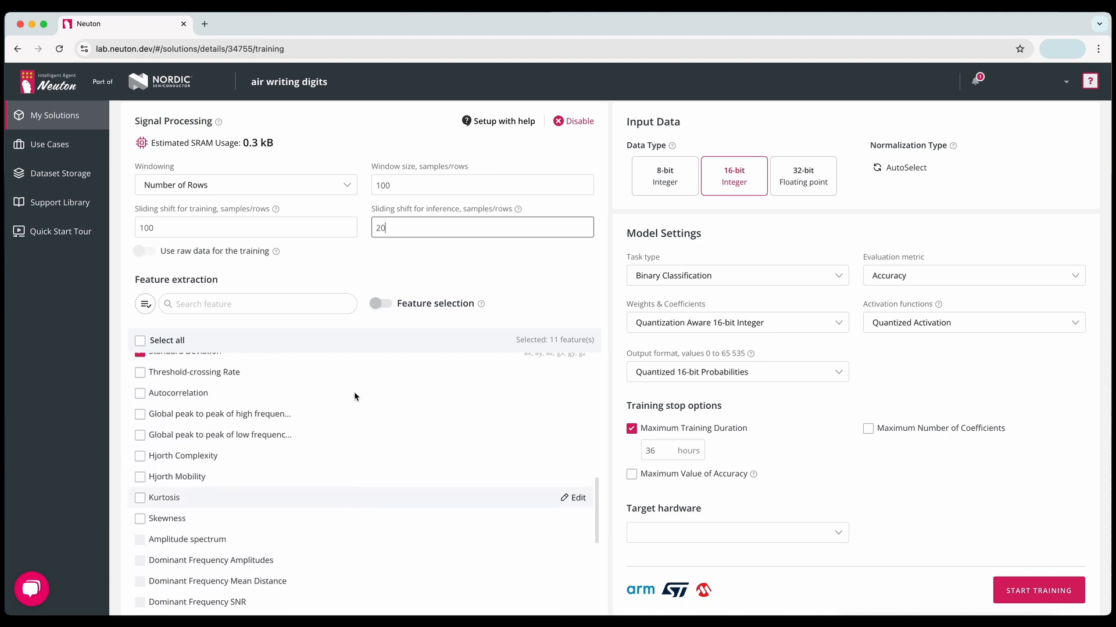
click(140, 416)
click(140, 394)
click(140, 373)
scroll(142, 387, up, 1)
click(140, 401)
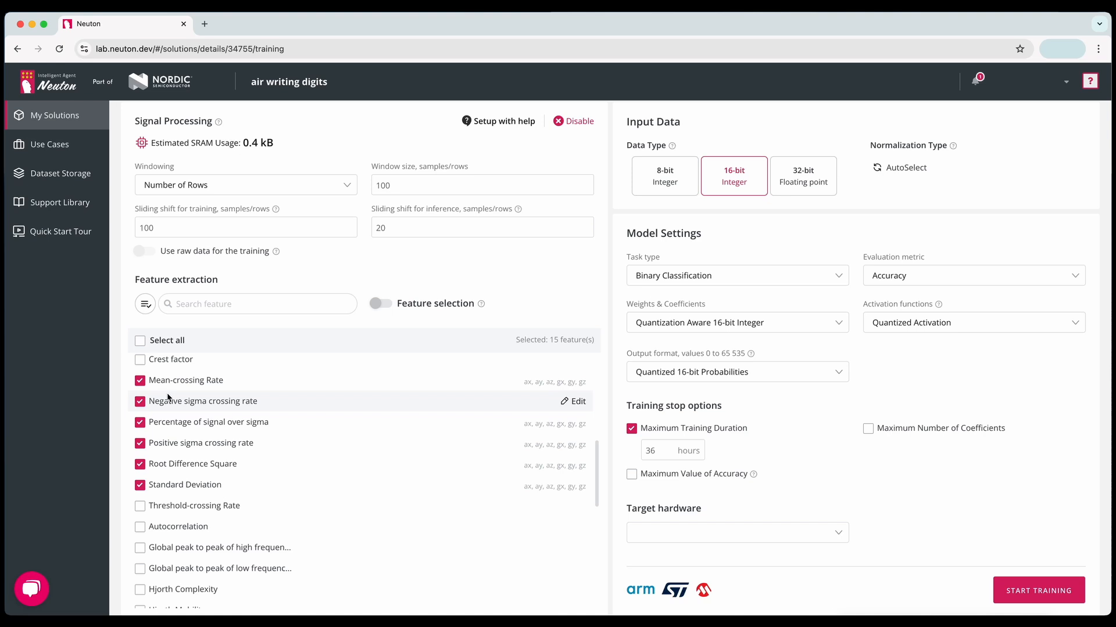
- Enable feature selection and add Crest factor, Percentage of signal over zero and Percentage of signal over mean to the extracted features
click(388, 306)
click(141, 361)
scroll(144, 365, up, 1)
scroll(144, 364, up, 5)
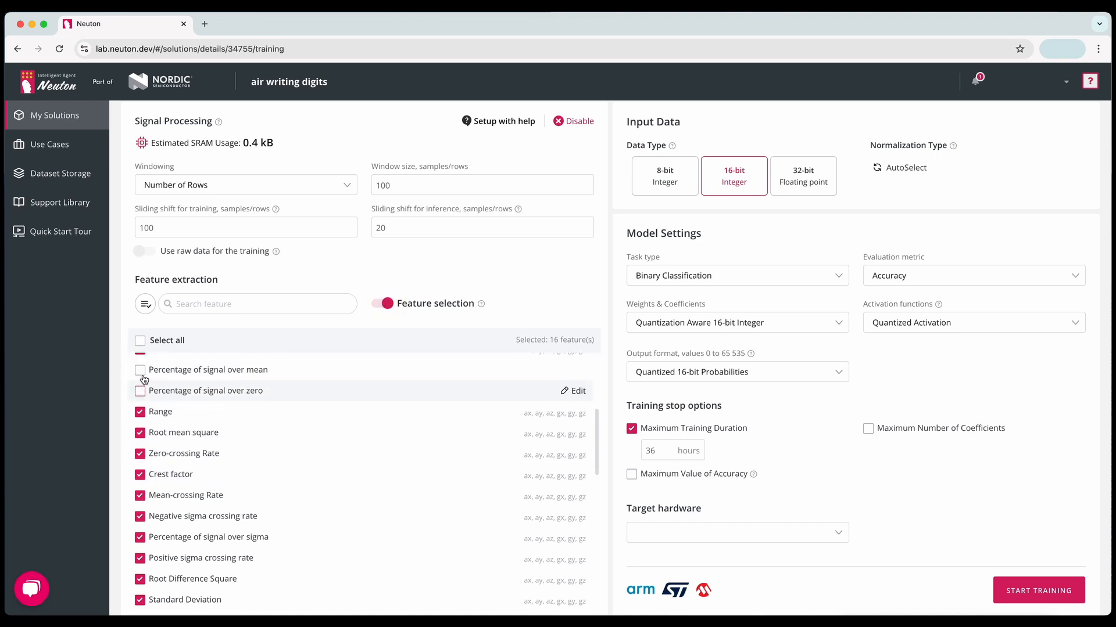
click(141, 394)
click(140, 372)
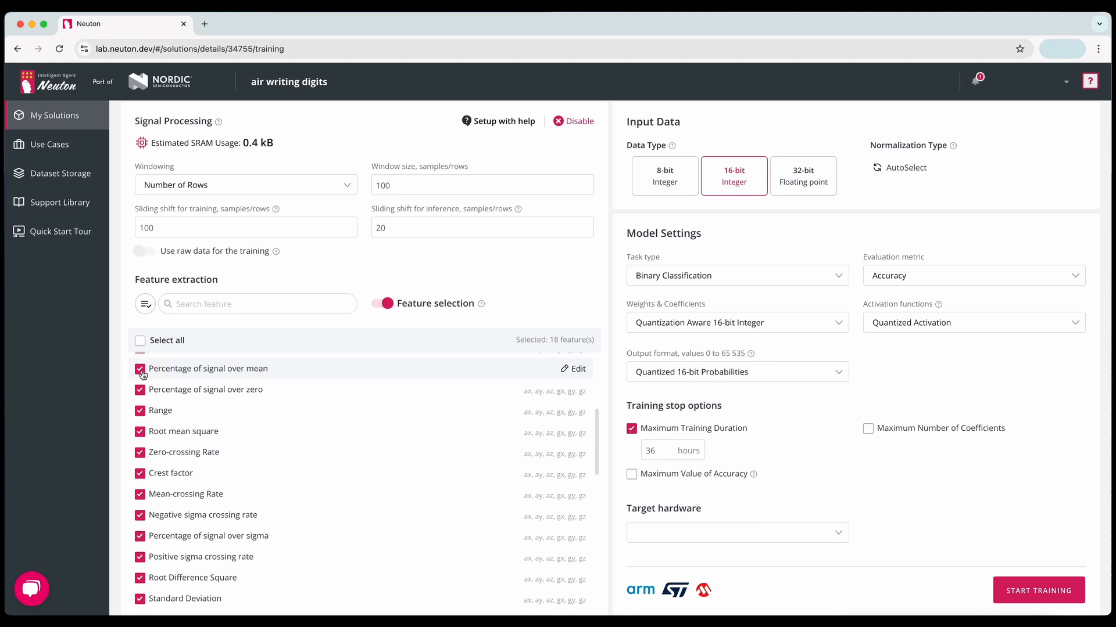
scroll(152, 388, up, 1)
scroll(152, 389, up, 4)
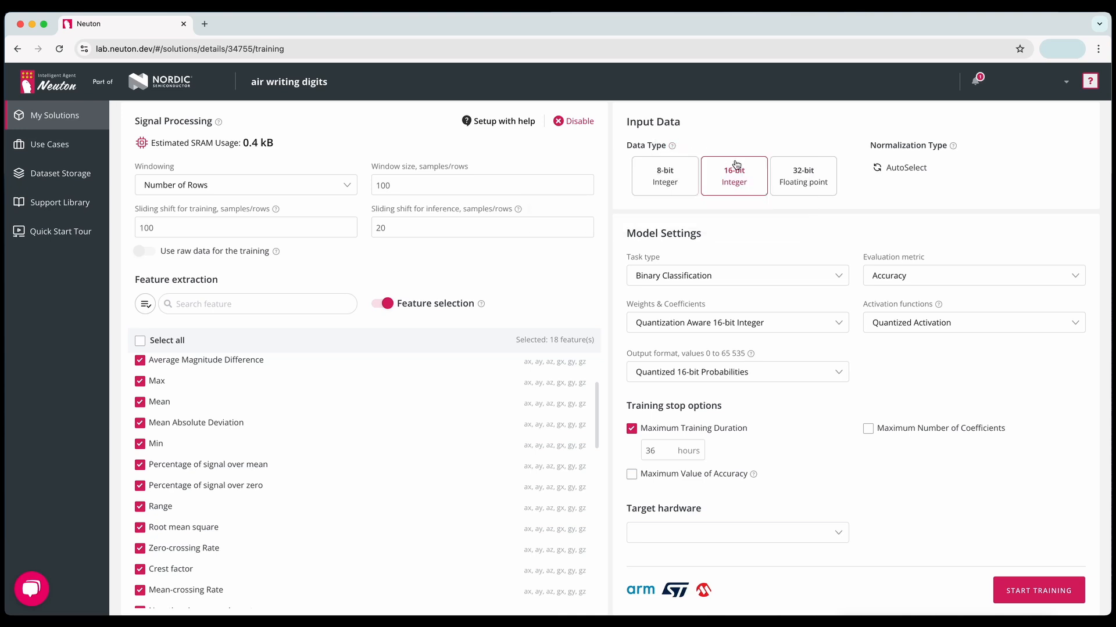
- Set the task type to Multi Classification and choose Accuracy as the evaluation metric
click(684, 176)
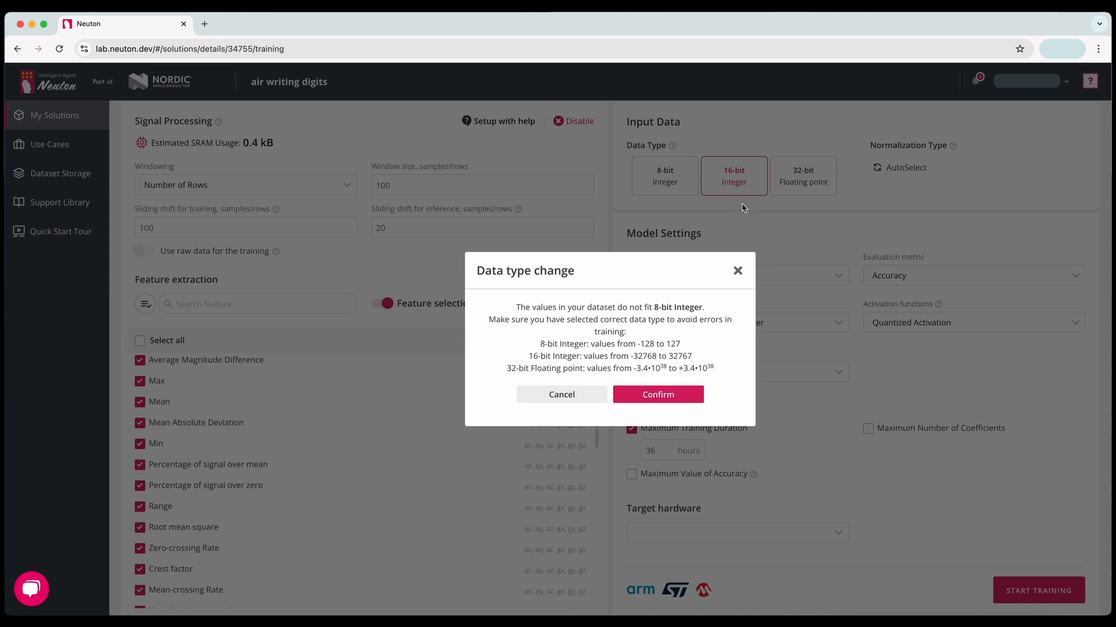
click(737, 267)
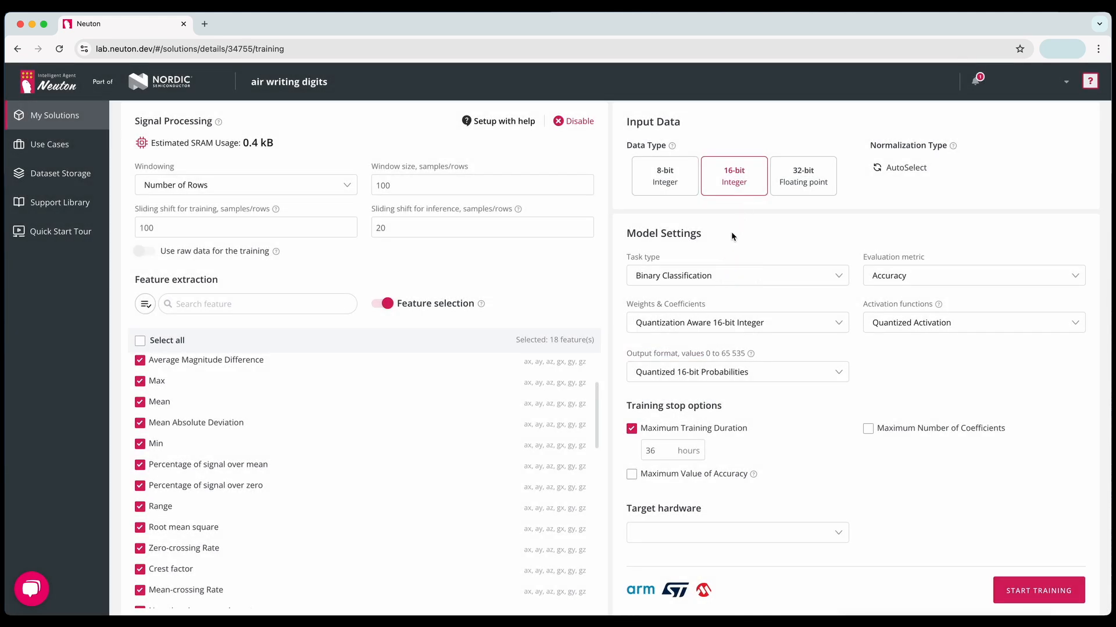
scroll(731, 241, down, 1)
click(709, 275)
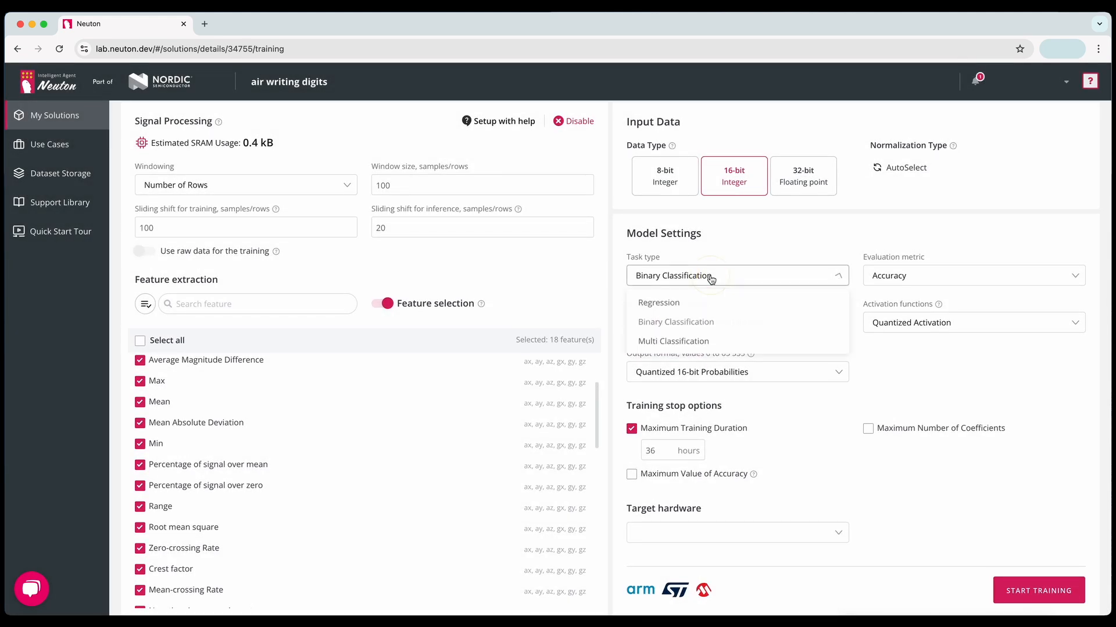
click(674, 341)
click(897, 279)
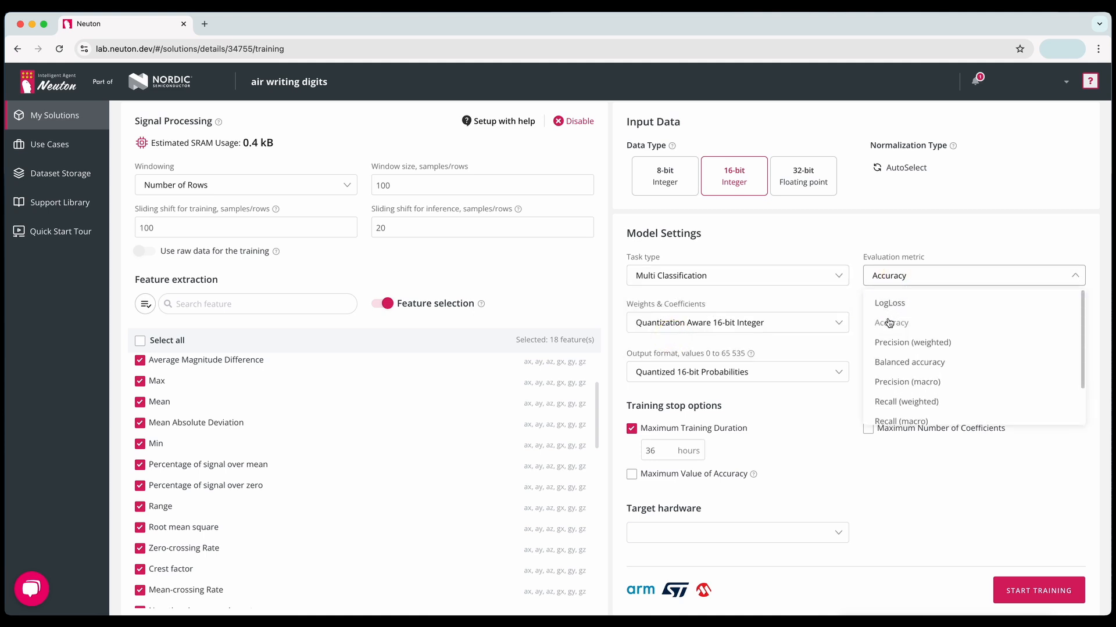
scroll(889, 323, down, 2)
scroll(889, 322, up, 2)
scroll(889, 323, up, 1)
click(891, 323)
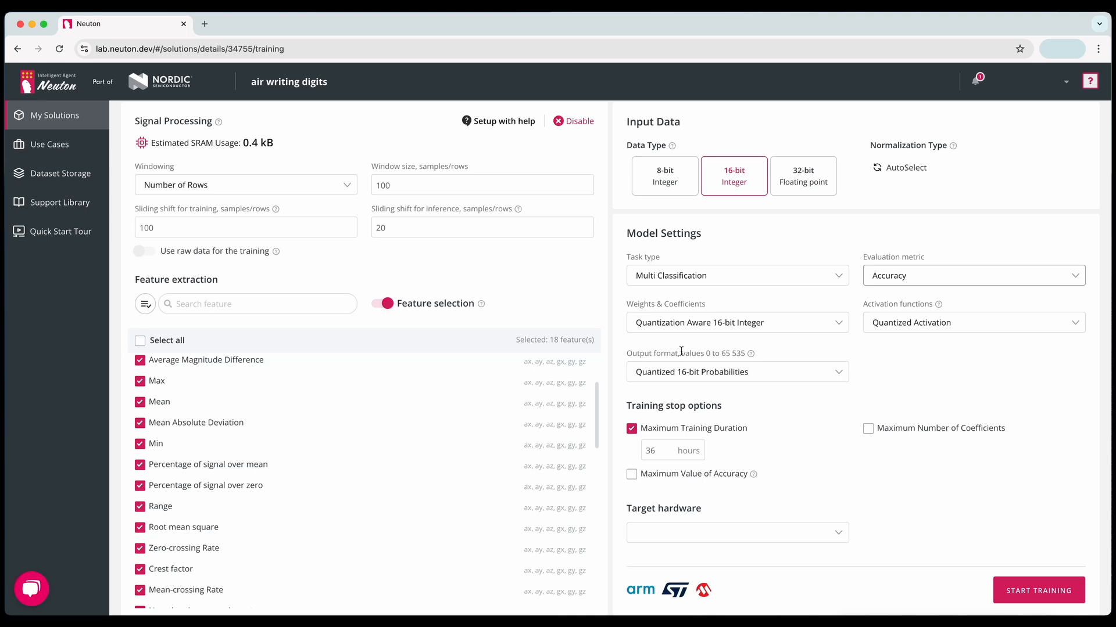
- Set the weights and coefficients to Quantization Aware 8-bit Integer and disable the Maximum Training Duration stop option
click(693, 329)
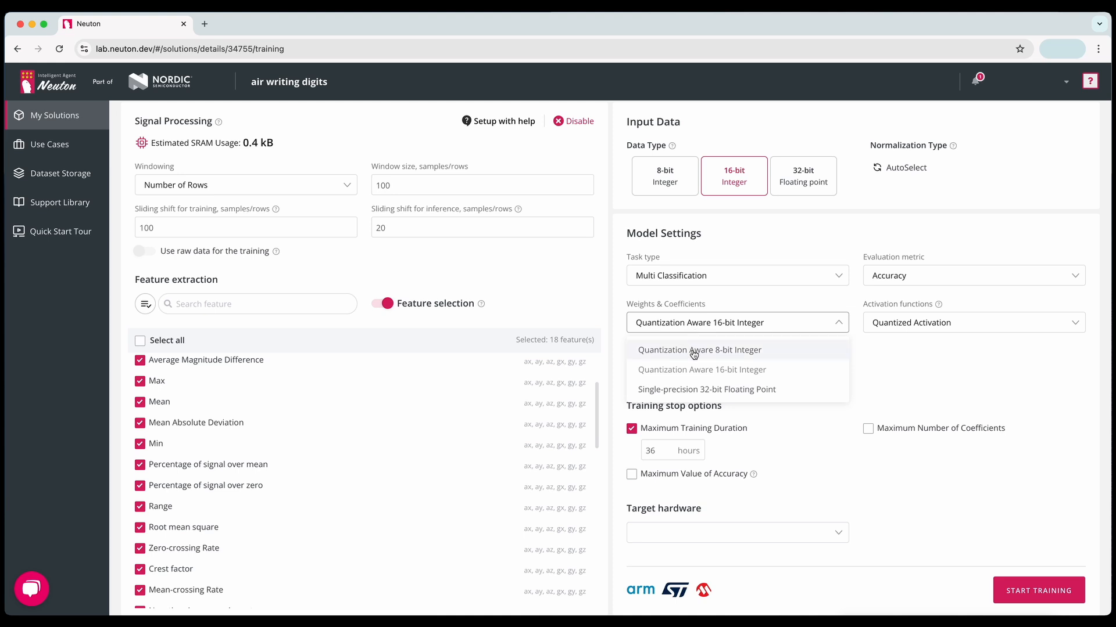
click(694, 351)
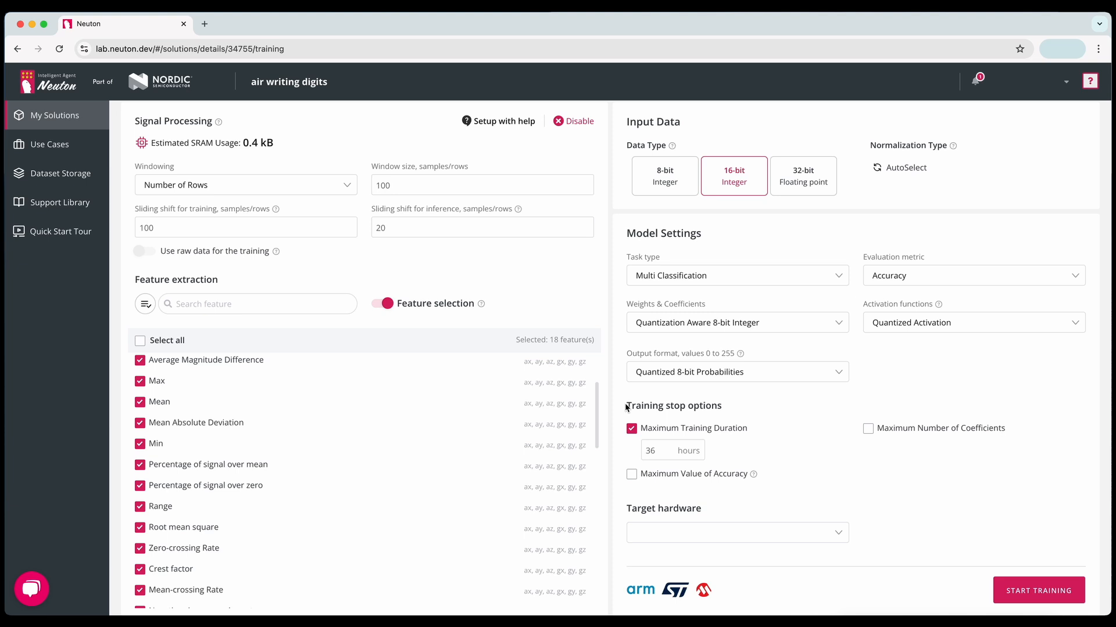
scroll(627, 404, up, 1)
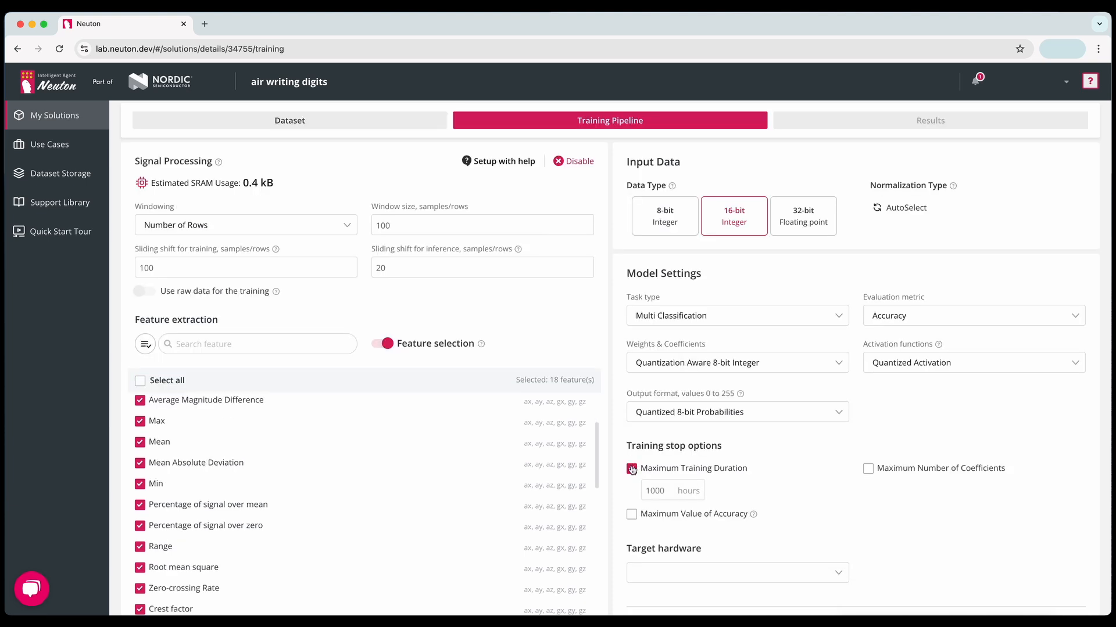
click(631, 468)
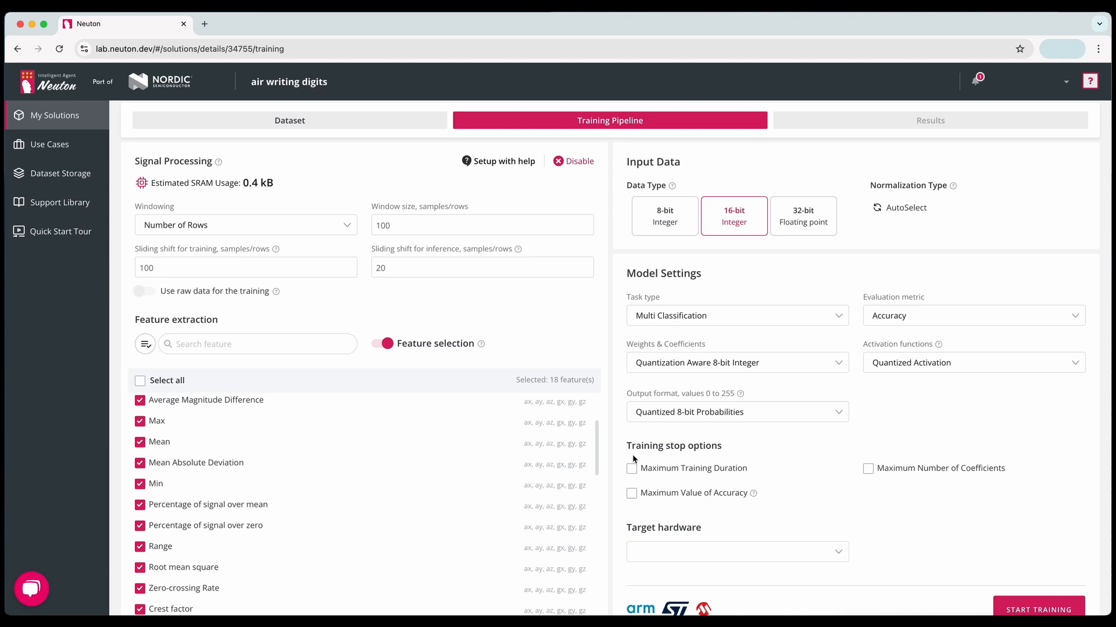
- Try the Maximum Value of Accuracy, Maximum Training Duration and Maximum Number of Coefficients stop options
click(632, 493)
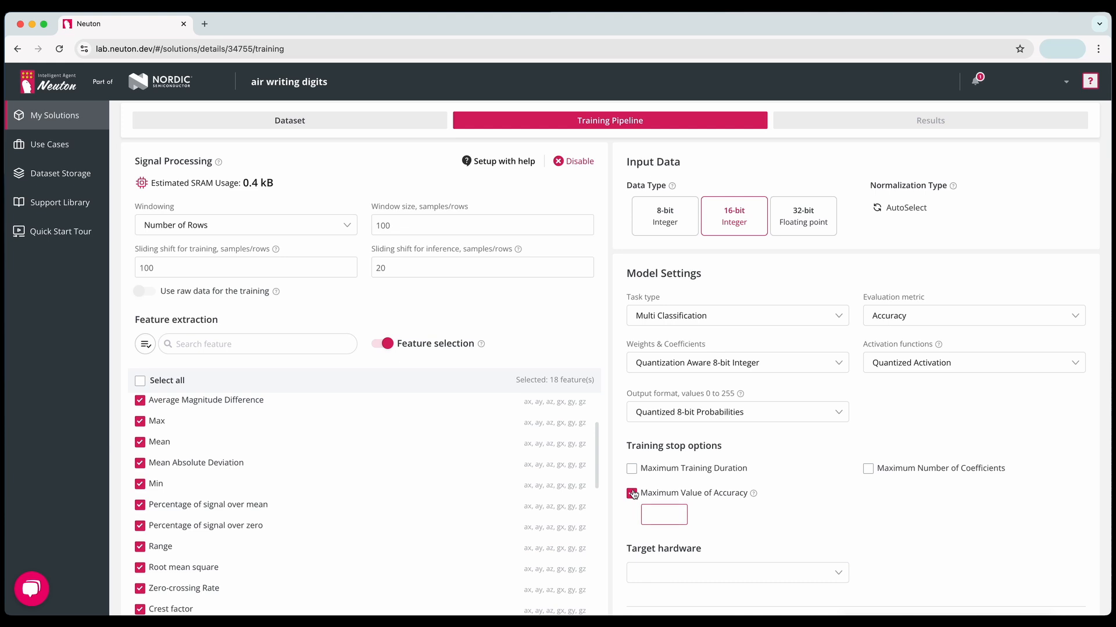
click(632, 494)
click(631, 468)
click(631, 469)
click(867, 470)
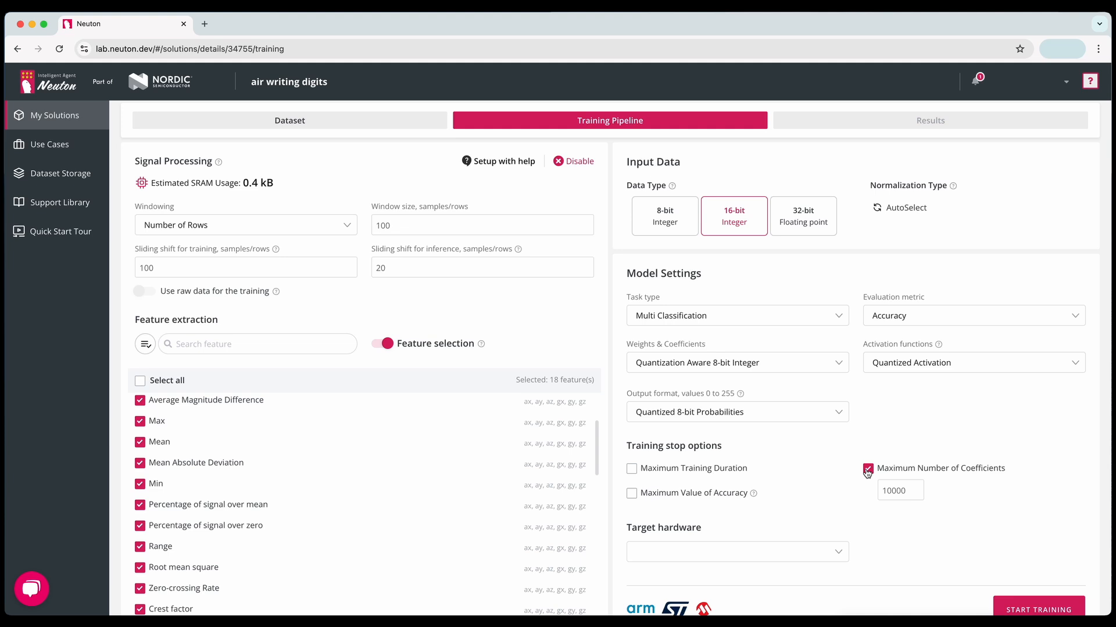
click(867, 470)
- Choose Cortex-M33 as the target hardware and start the training without text notifications
scroll(707, 531, down, 1)
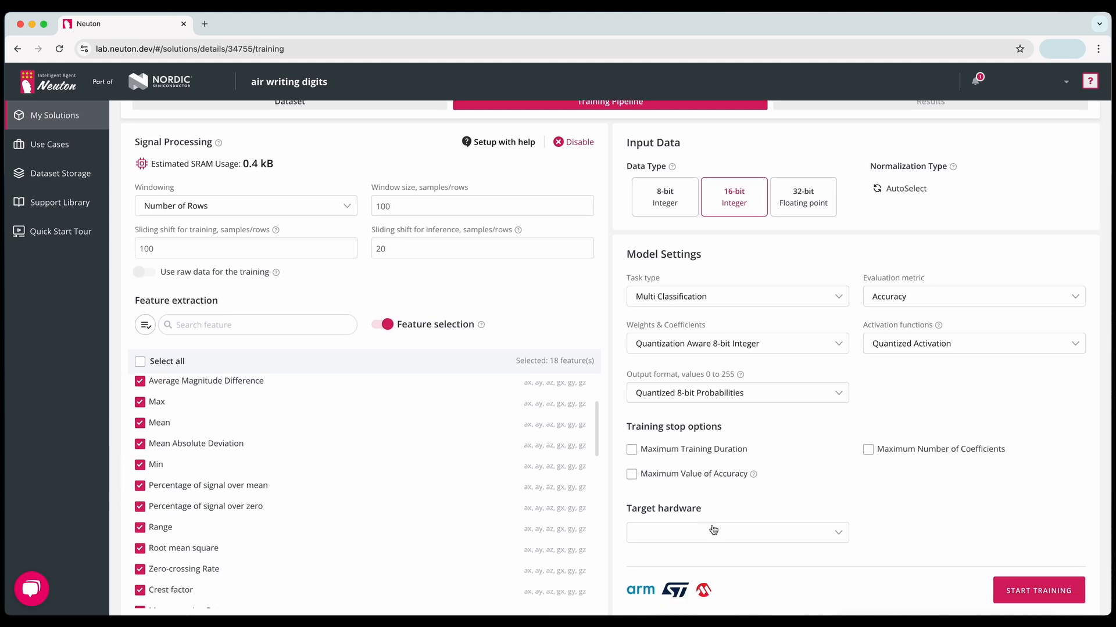
click(712, 532)
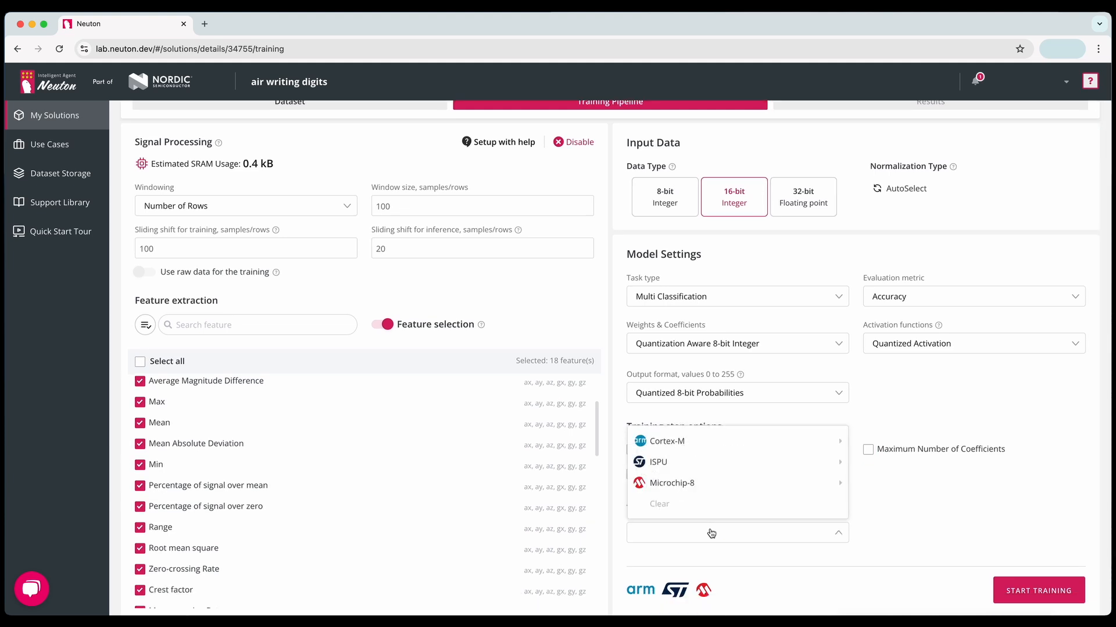
mouse_move(704, 440)
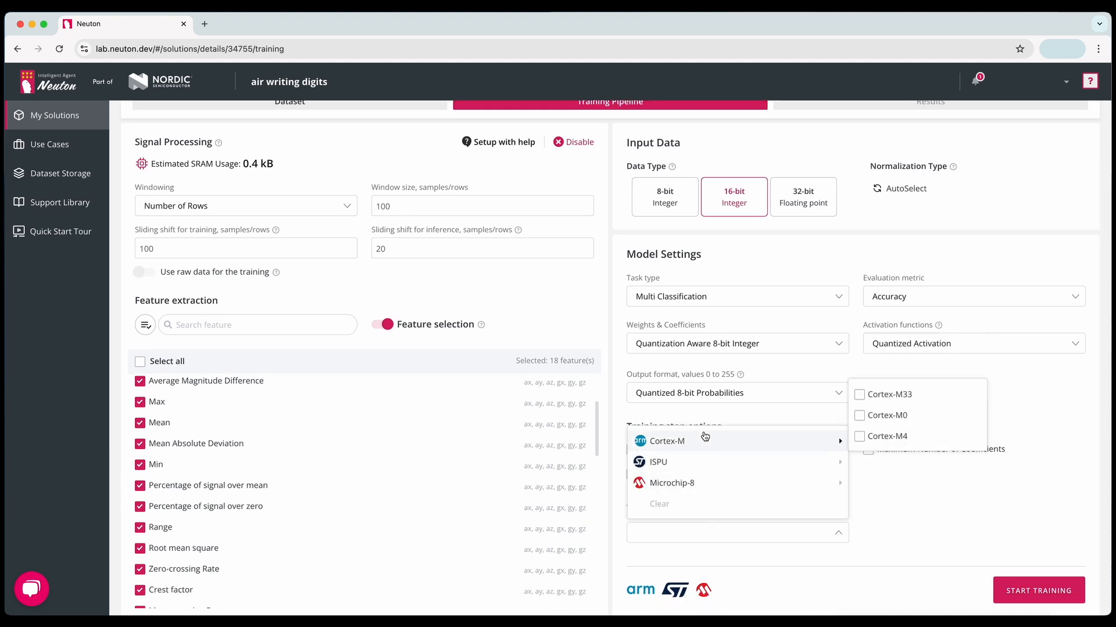
click(859, 396)
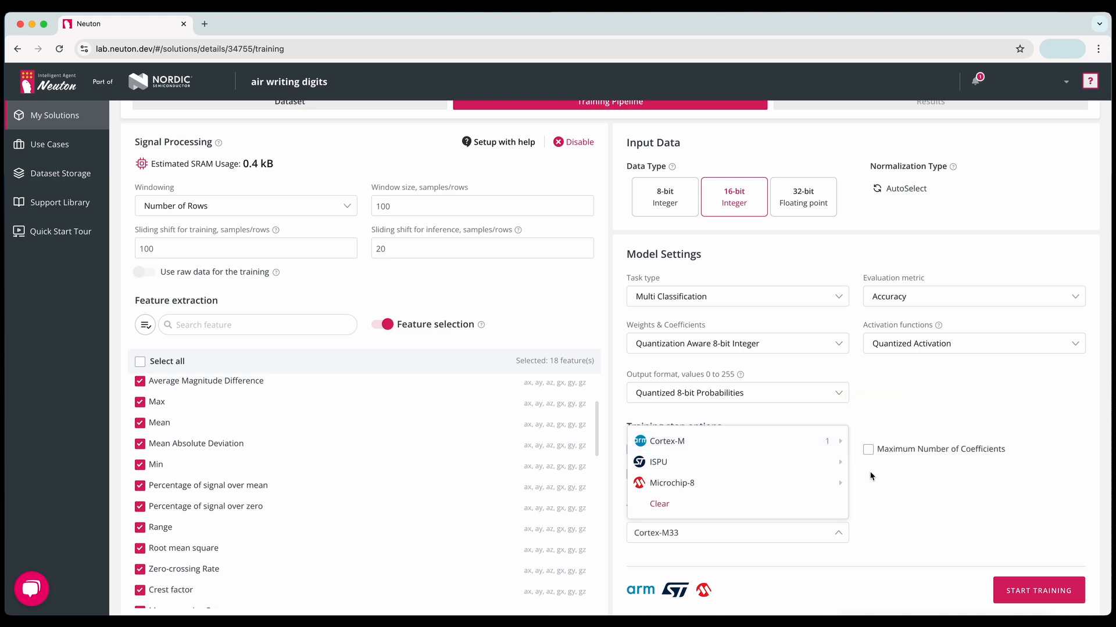
click(1025, 593)
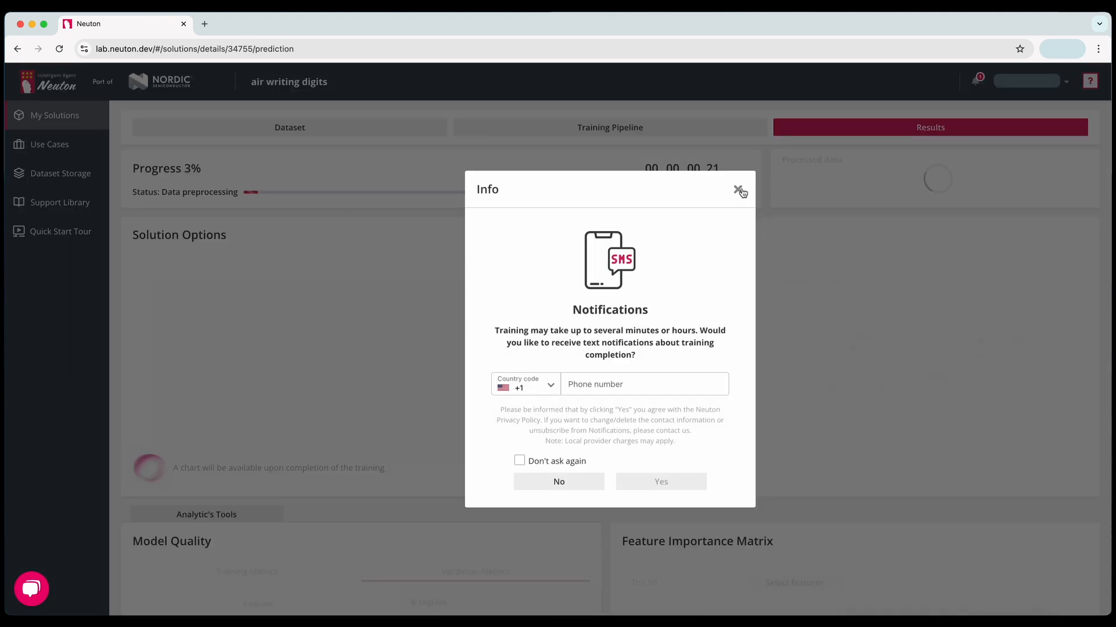
click(739, 191)
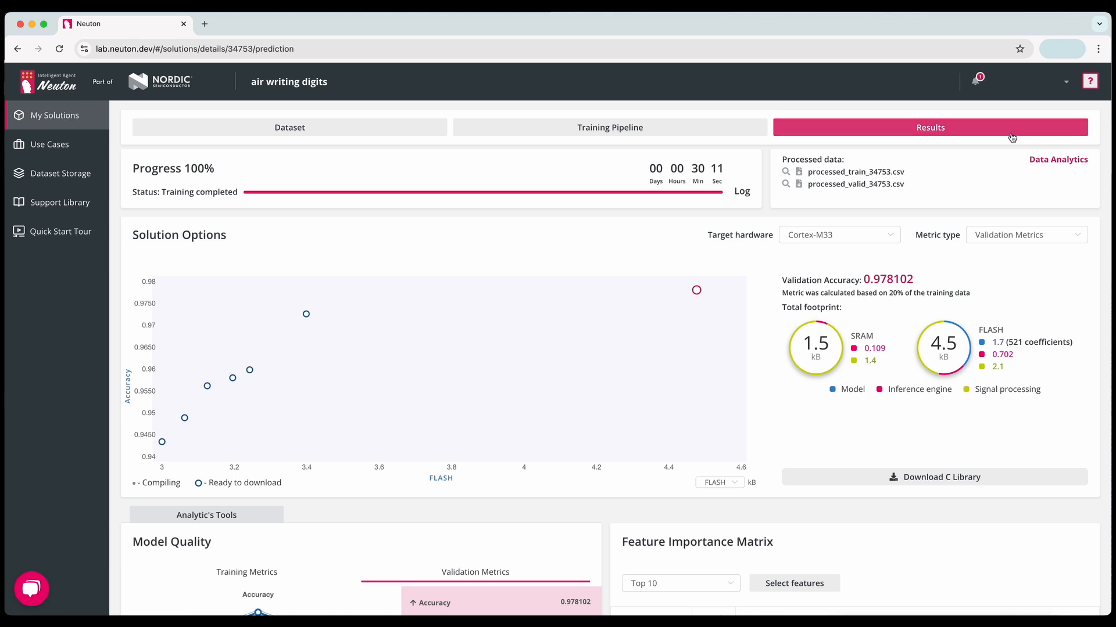
- Examine the training time and validation accuracy of the completed training
drag(690, 168, 722, 168)
drag(863, 280, 909, 281)
click(877, 290)
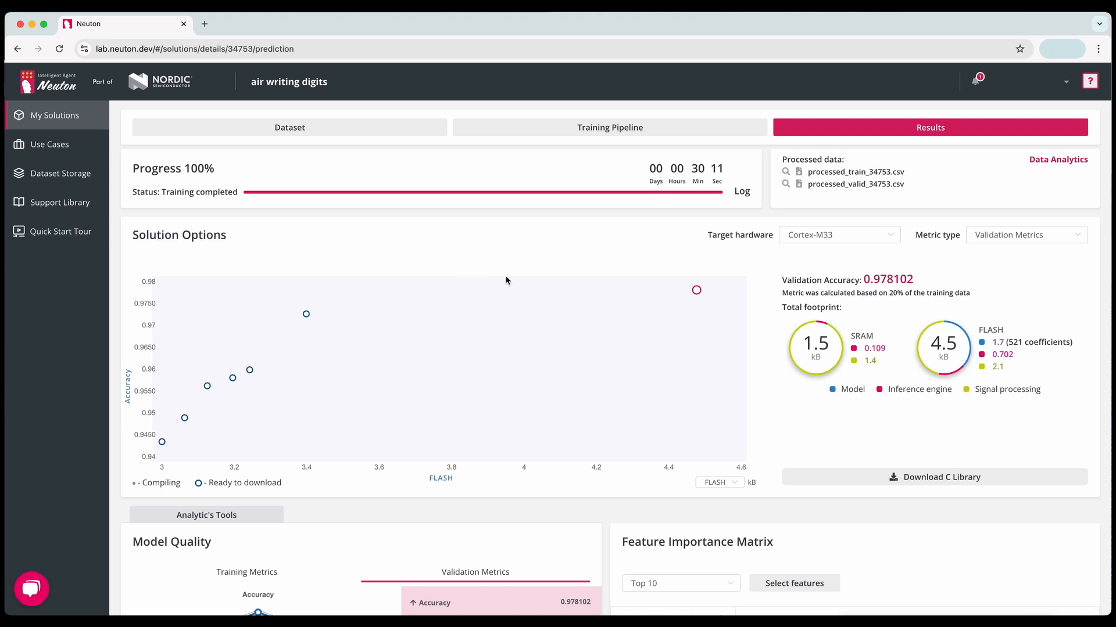
- Select the model at about 3.4 kB of flash in the Solution Options chart
mouse_move(698, 296)
click(306, 316)
click(306, 317)
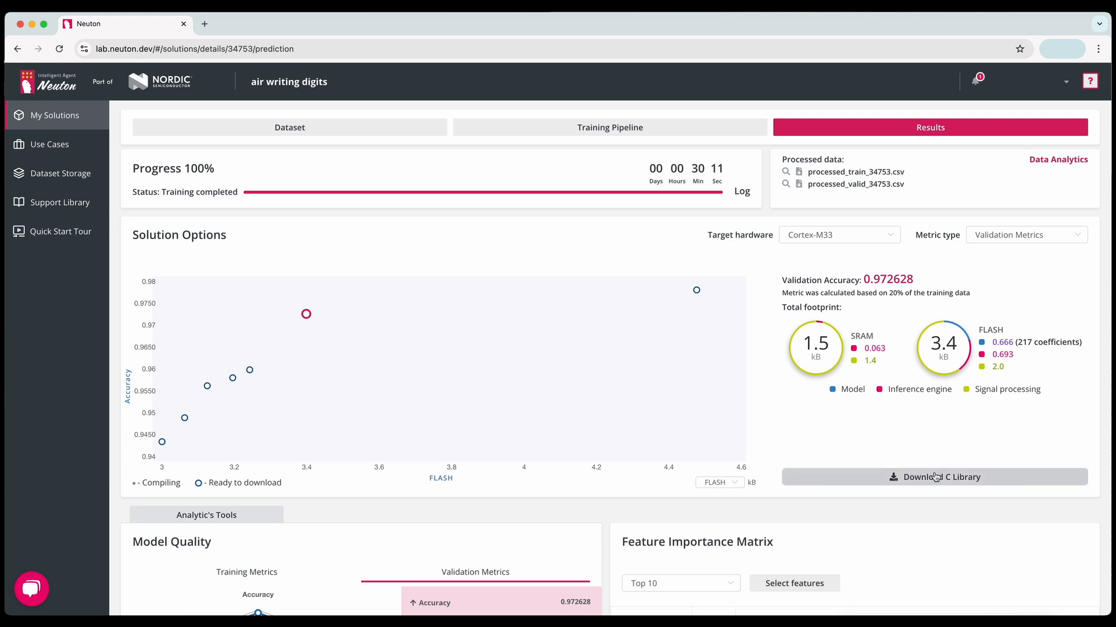
- Examine the Model Quality validation metrics of the selected model
scroll(936, 478, down, 6)
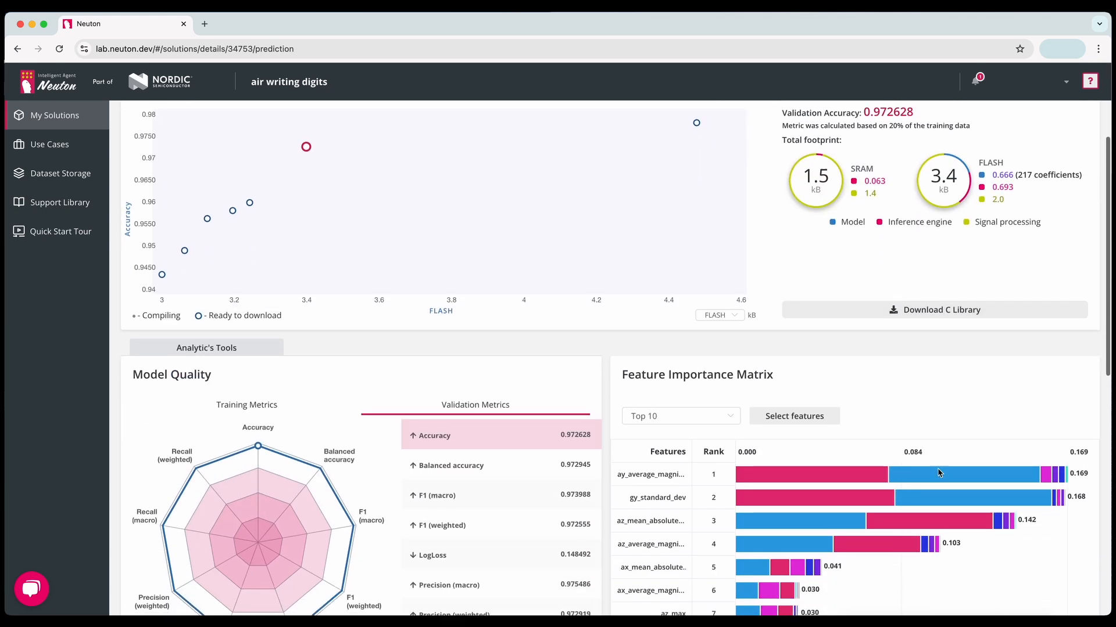
scroll(942, 465, down, 2)
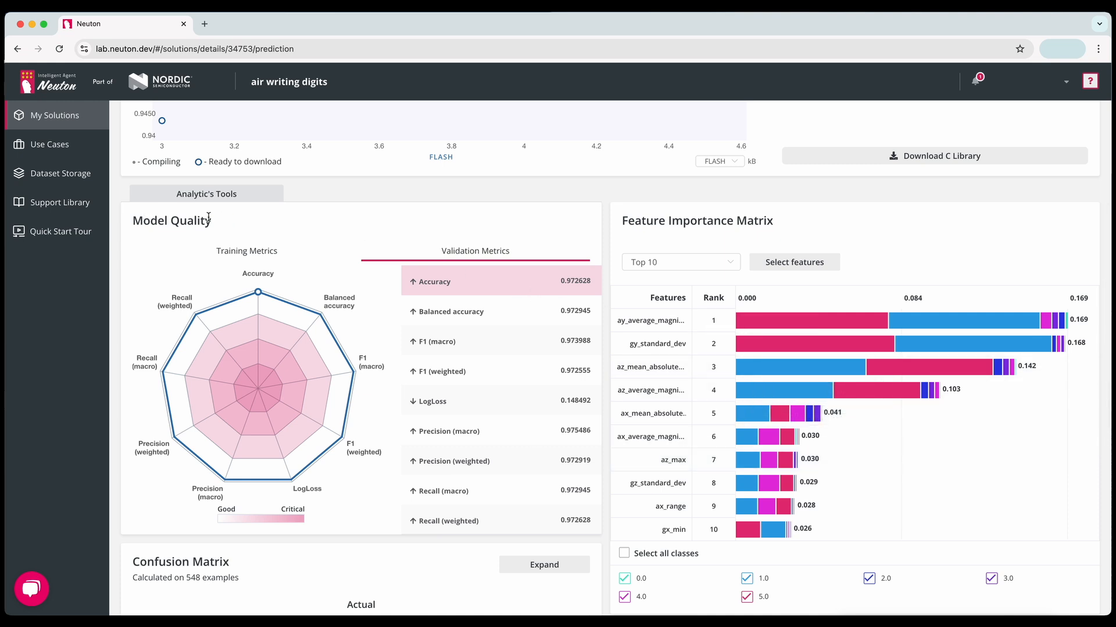
scroll(353, 284, up, 1)
scroll(354, 285, down, 1)
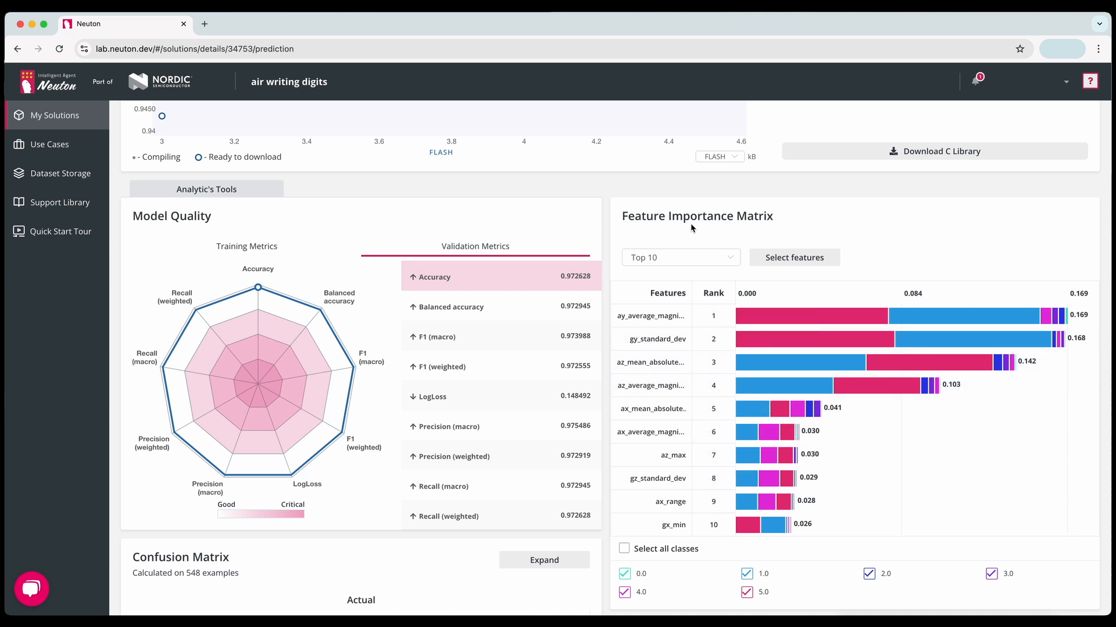
- Show the Bottom 10 features in the Feature Importance Matrix and examine the Confusion Matrix
click(680, 258)
click(662, 299)
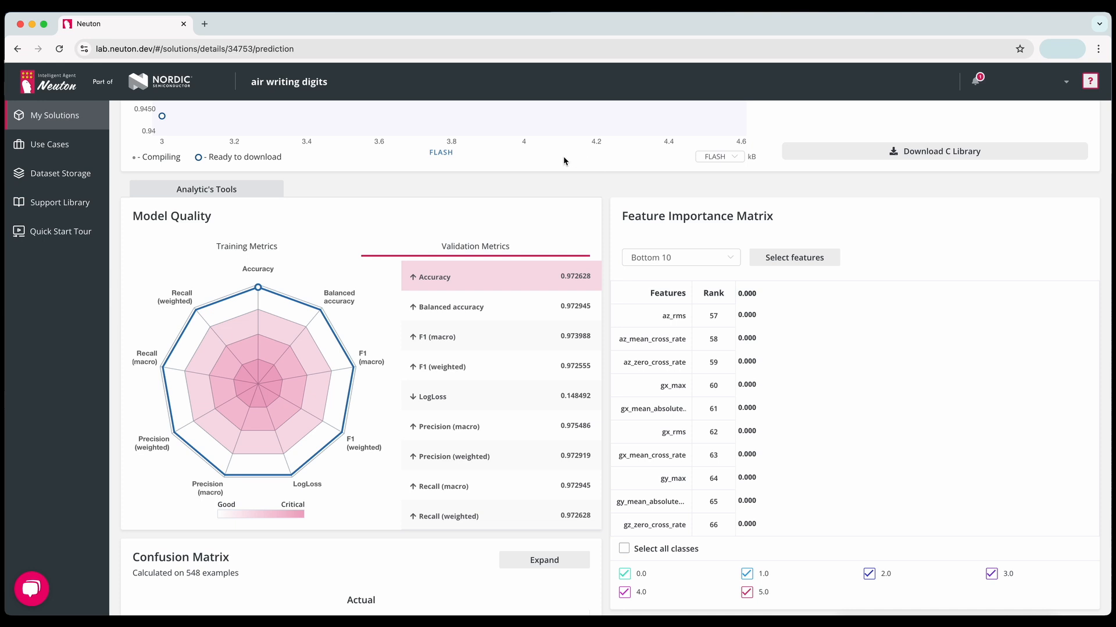
scroll(563, 161, down, 7)
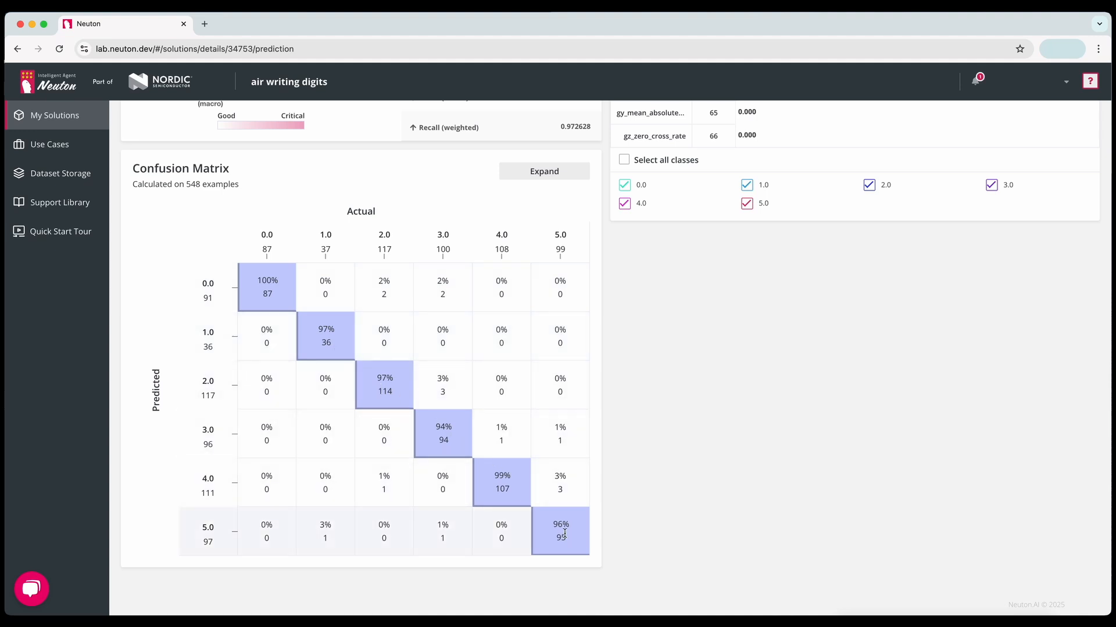
scroll(717, 427, up, 15)
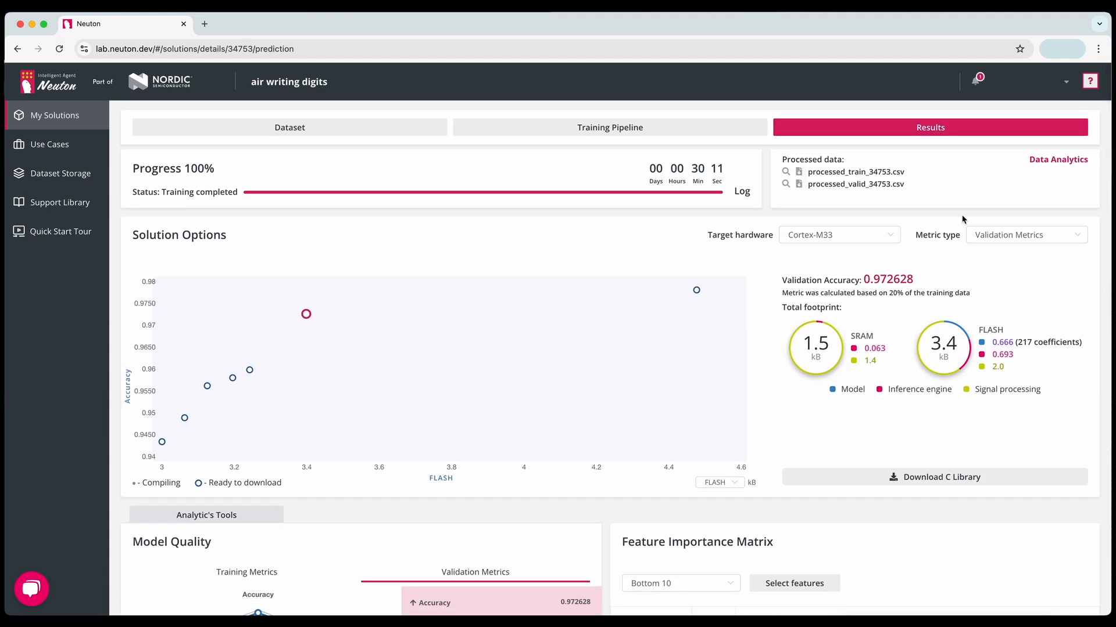
- Review the exploratory data analysis of the processed data, including the feature and target variable distributions
click(1055, 161)
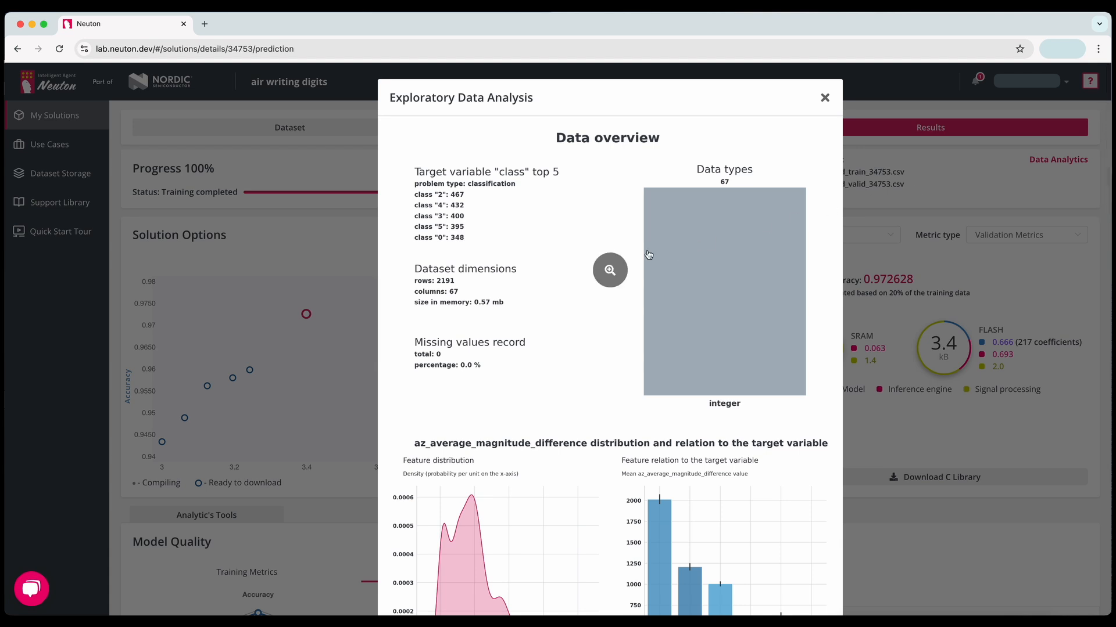
scroll(544, 220, down, 3)
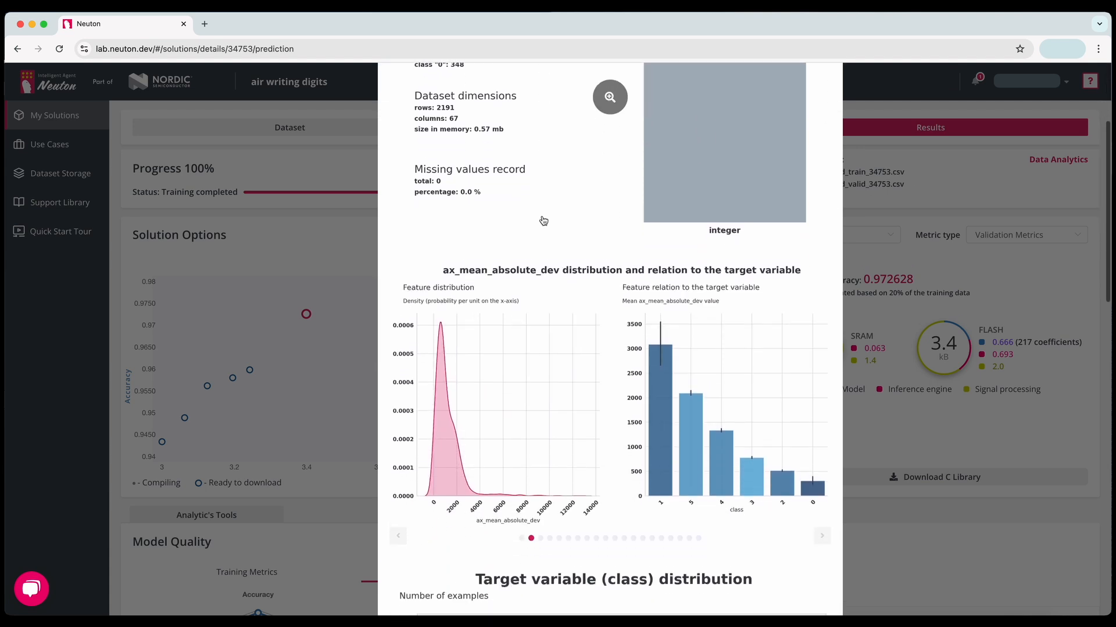
scroll(543, 221, down, 1)
scroll(543, 220, down, 2)
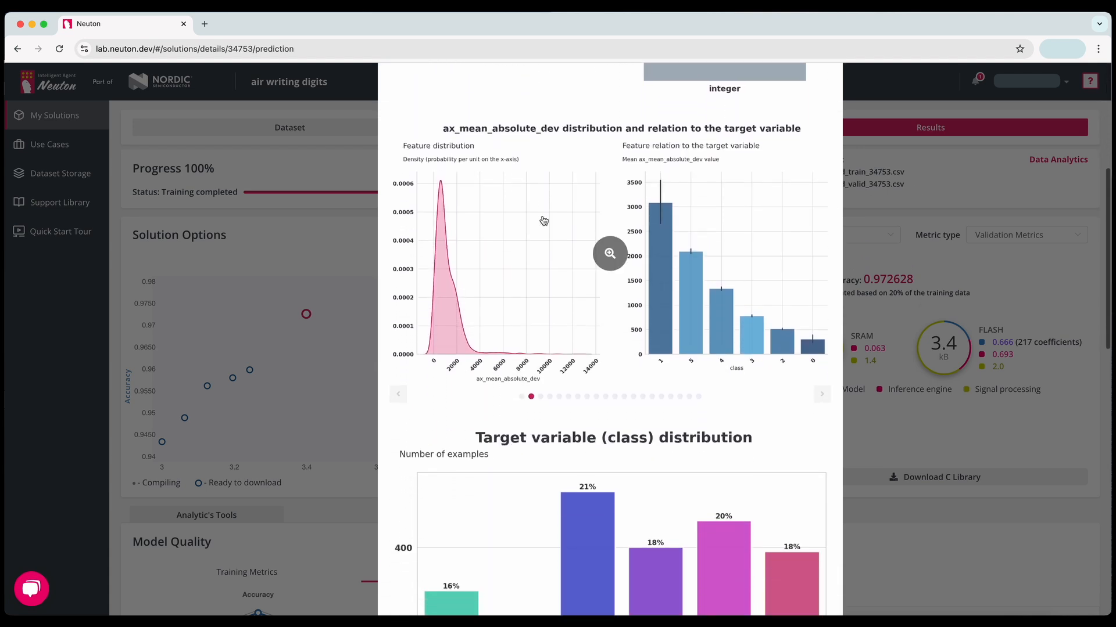
scroll(543, 220, down, 8)
scroll(543, 220, down, 7)
scroll(544, 220, up, 20)
click(825, 98)
- Download the C library of the selected model
scroll(841, 190, down, 1)
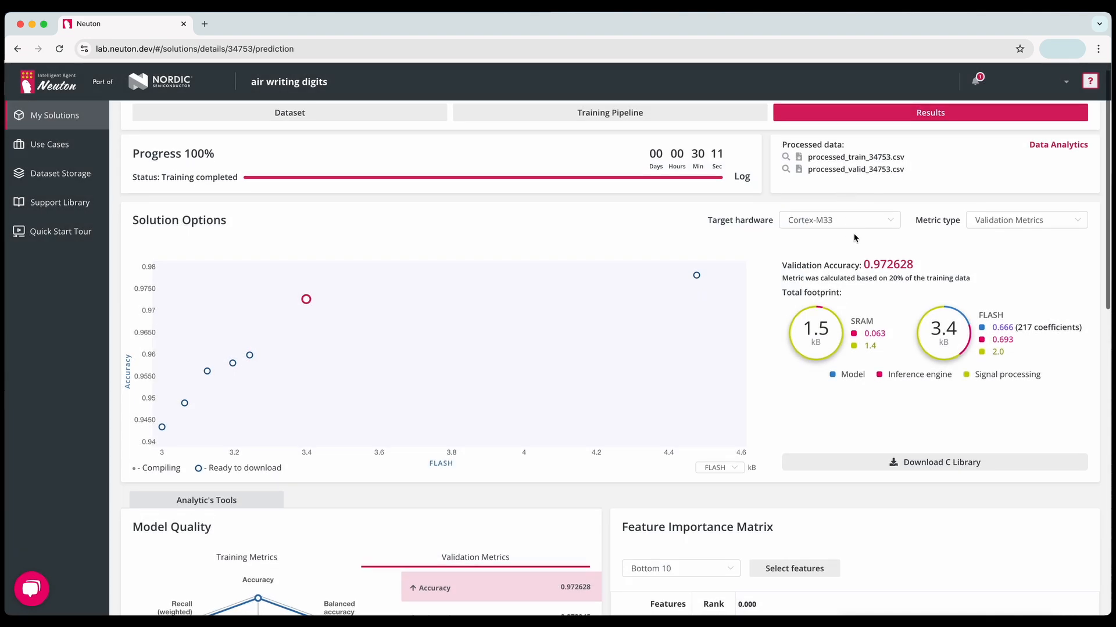
click(914, 468)
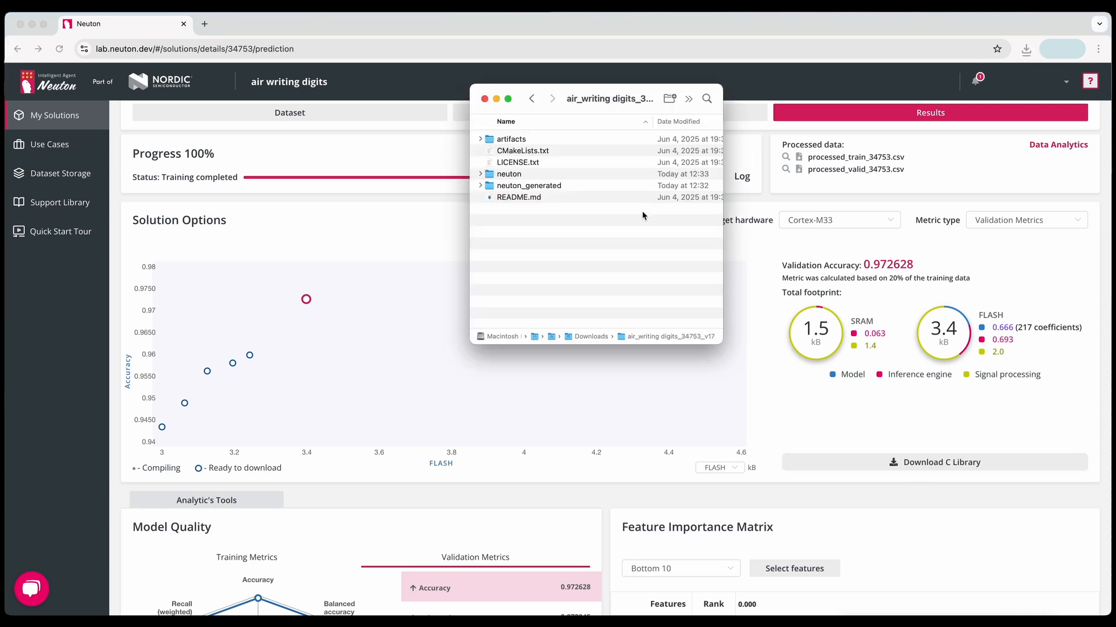
- Expand the neuton, neuton_generated, artifacts and inference_runner folders of the downloaded library to examine their files
click(481, 175)
click(479, 232)
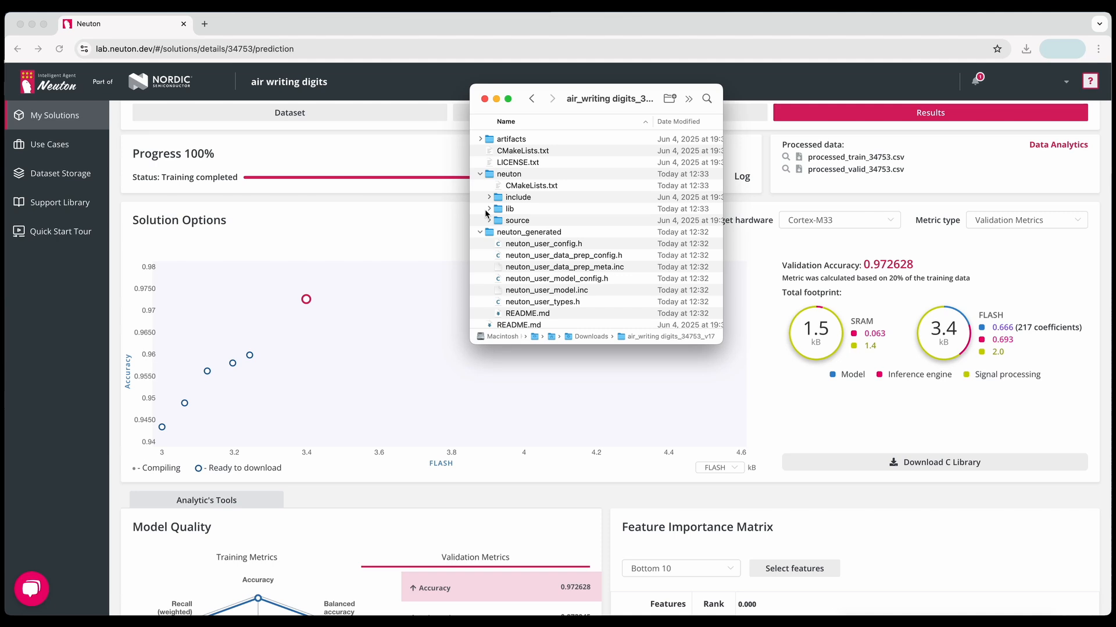
click(480, 140)
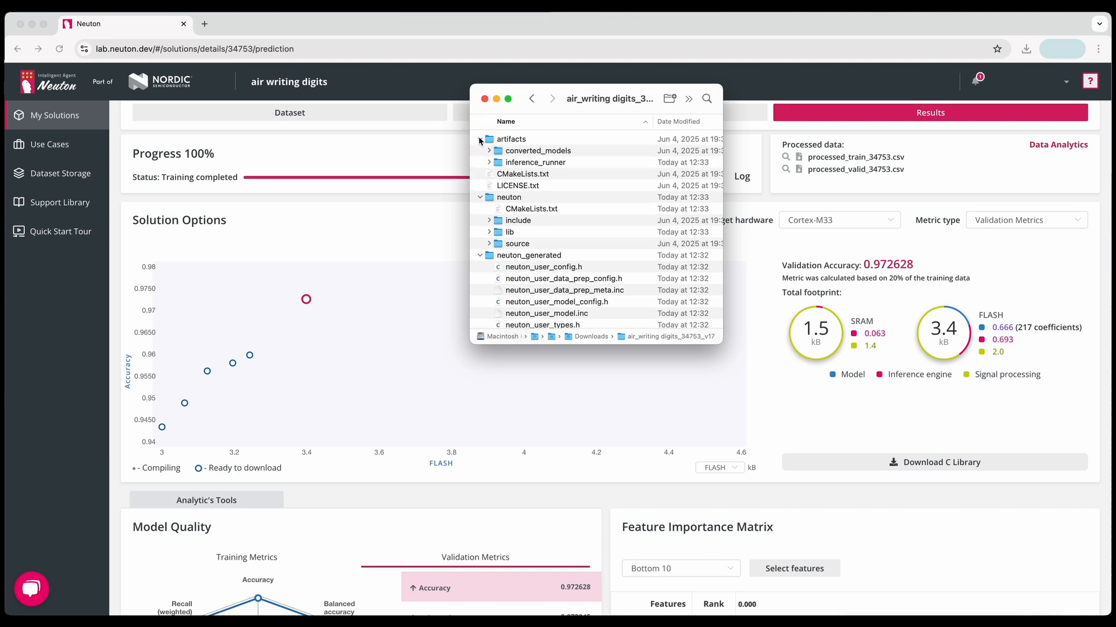
click(489, 163)
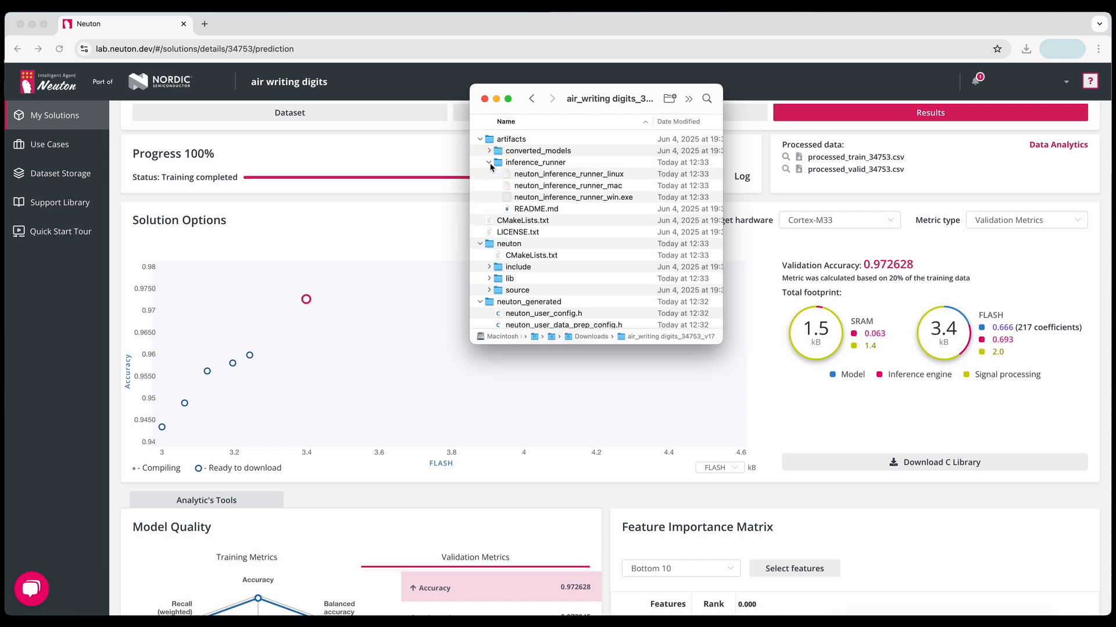